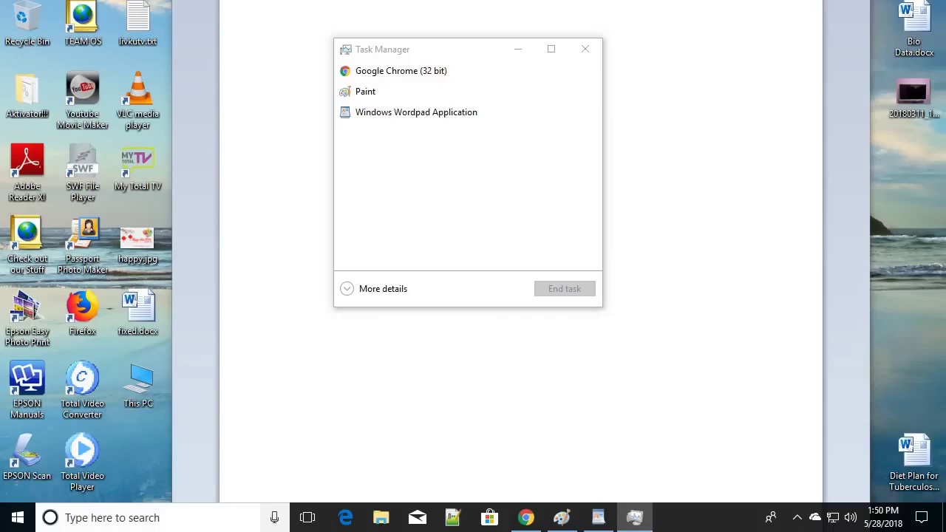
pyautogui.click(111, 518)
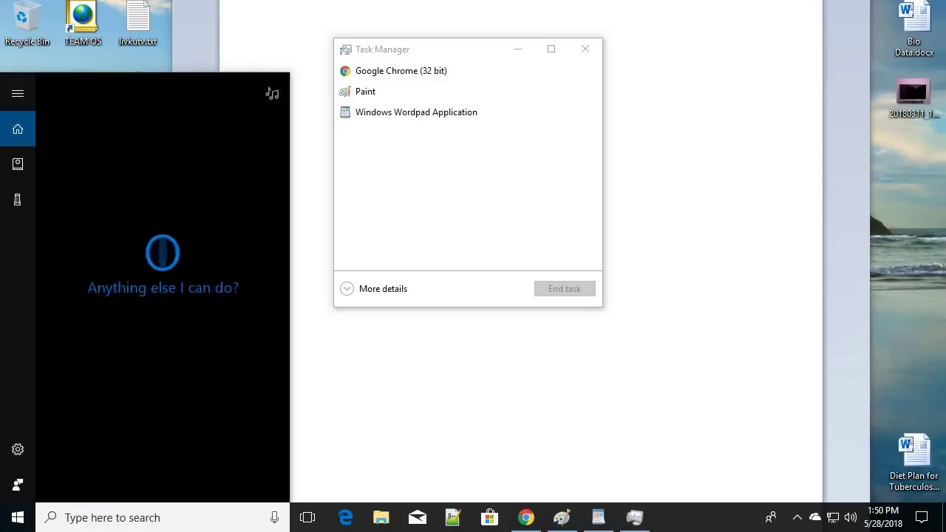
pyautogui.write('tas')
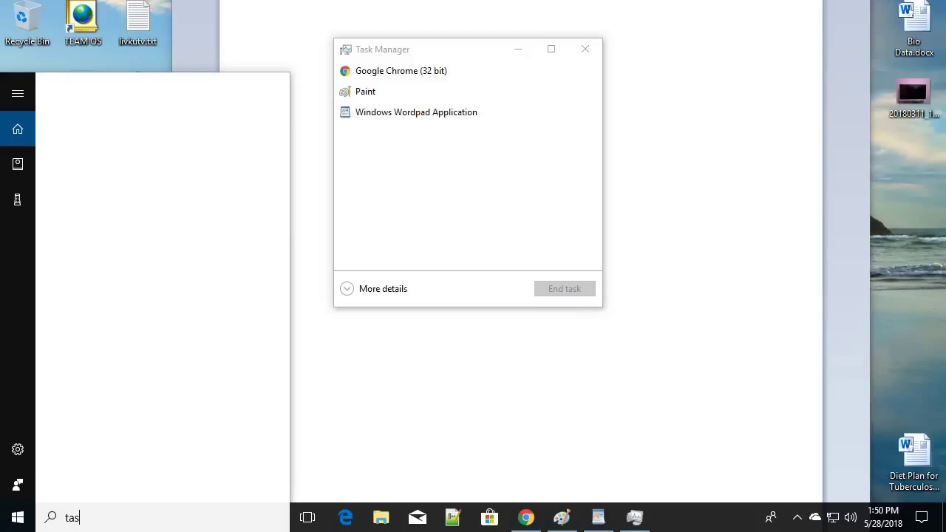
pyautogui.write('k')
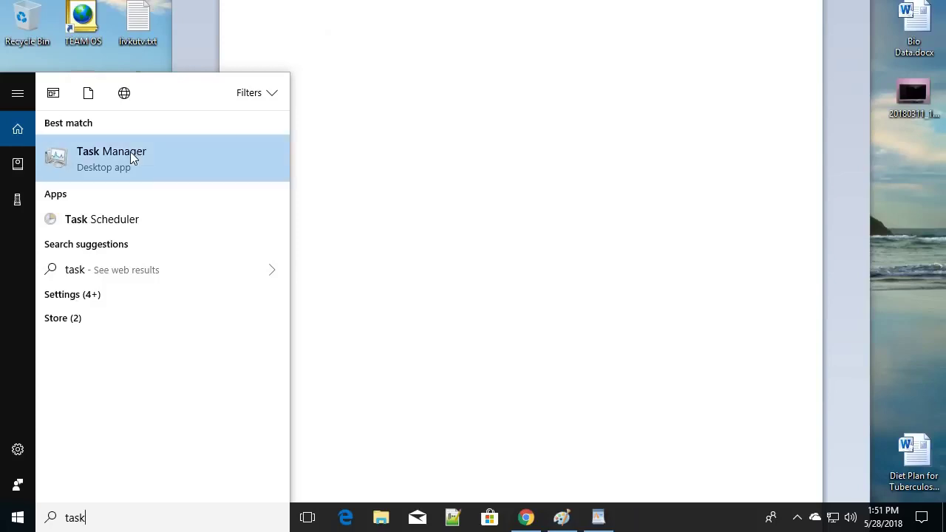
pyautogui.rightClick(126, 154)
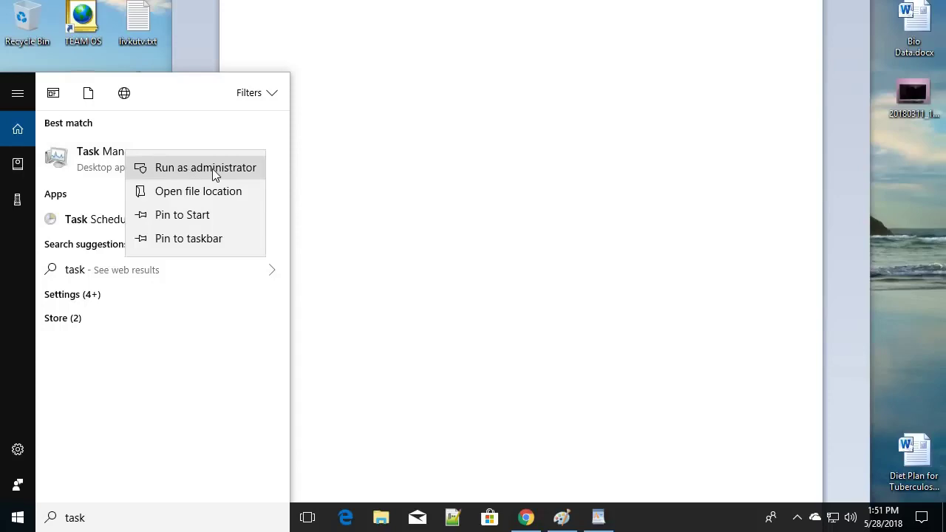
pyautogui.press('Escape')
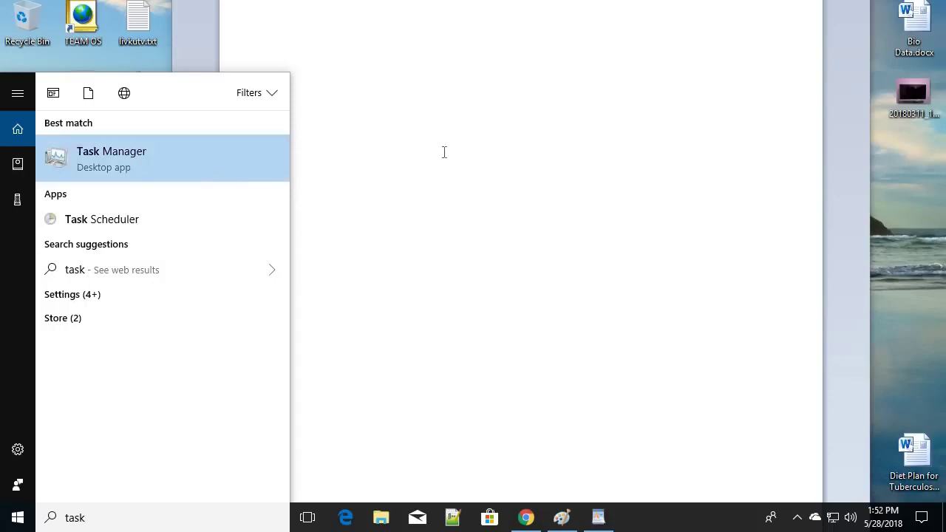
pyautogui.click(429, 151)
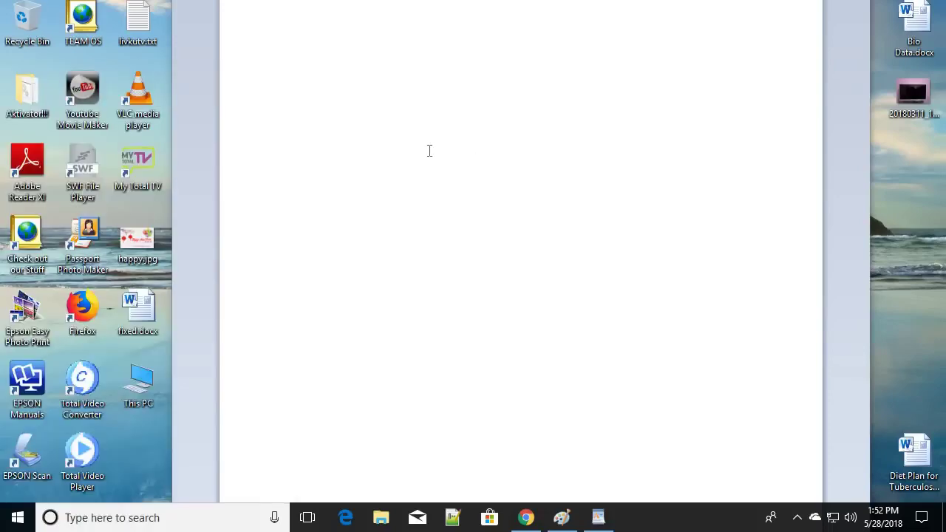
# - Open Task Manager and expand it to the detailed view
pyautogui.hotkey('ctrl', 'shift', 'Escape')
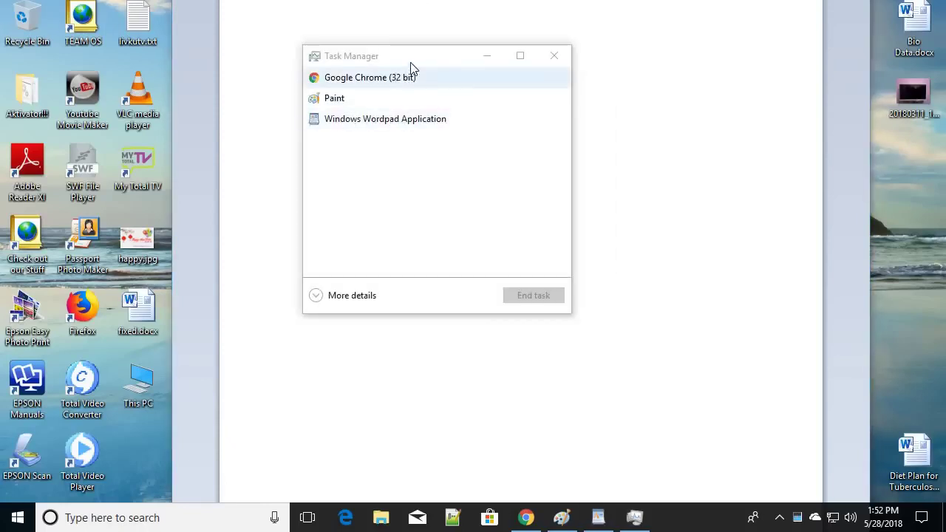
pyautogui.moveTo(419, 57)
pyautogui.mouseDown()
pyautogui.moveTo(411, 62)
pyautogui.moveTo(431, 57)
pyautogui.mouseUp()
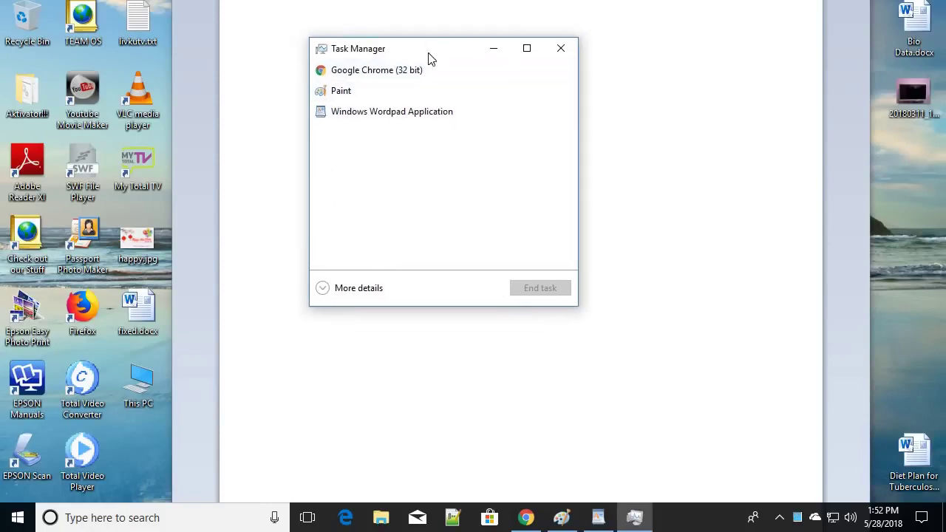
pyautogui.click(325, 292)
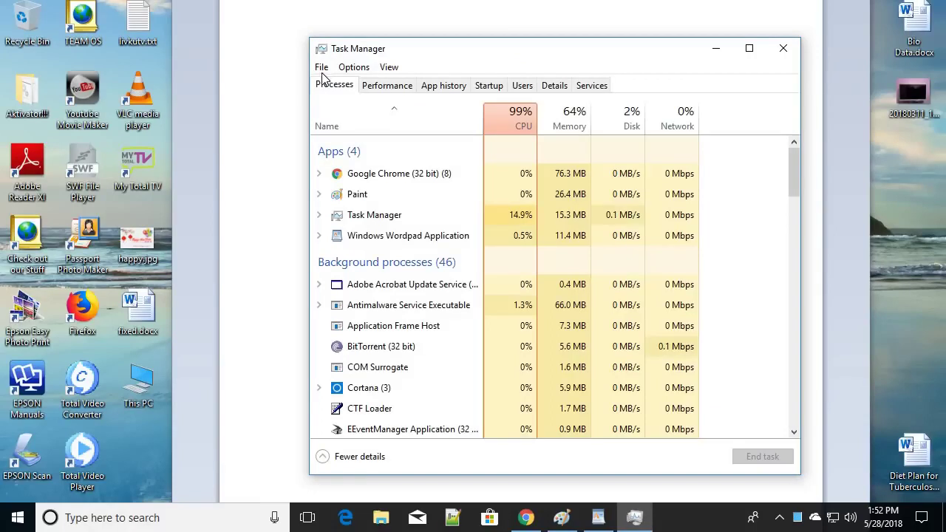
# - Set up a new task for explorer.exe from Task Manager with administrative privileges
pyautogui.click(322, 68)
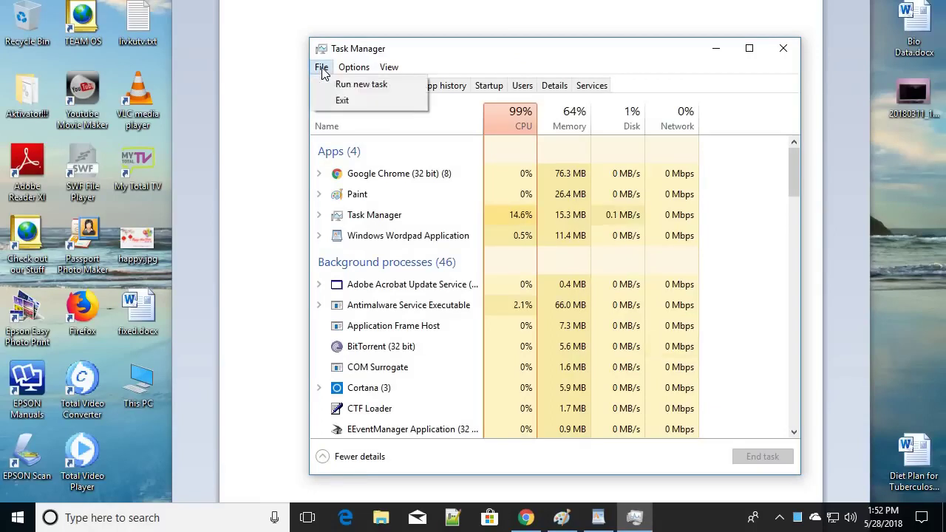
pyautogui.click(363, 84)
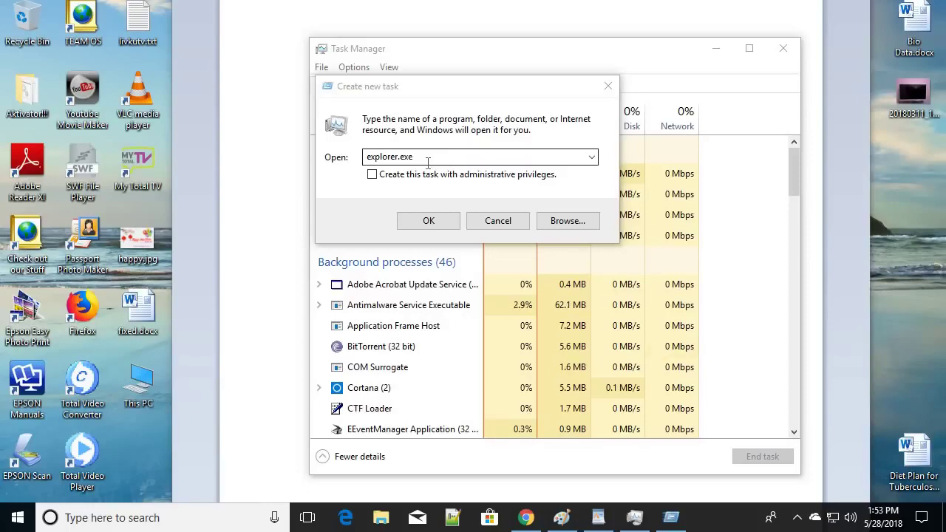
pyautogui.click(317, 109)
pyautogui.moveTo(309, 107); pyautogui.dragTo(693, 120)
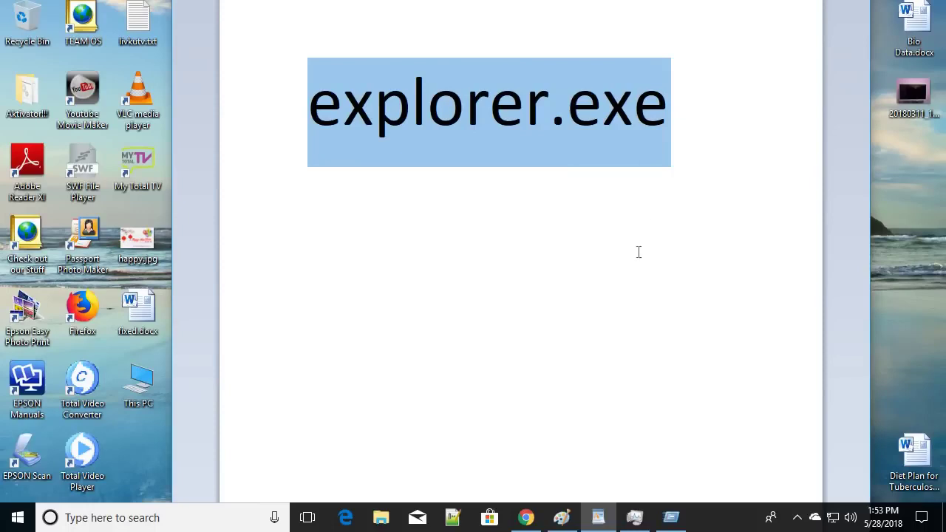
pyautogui.click(693, 119)
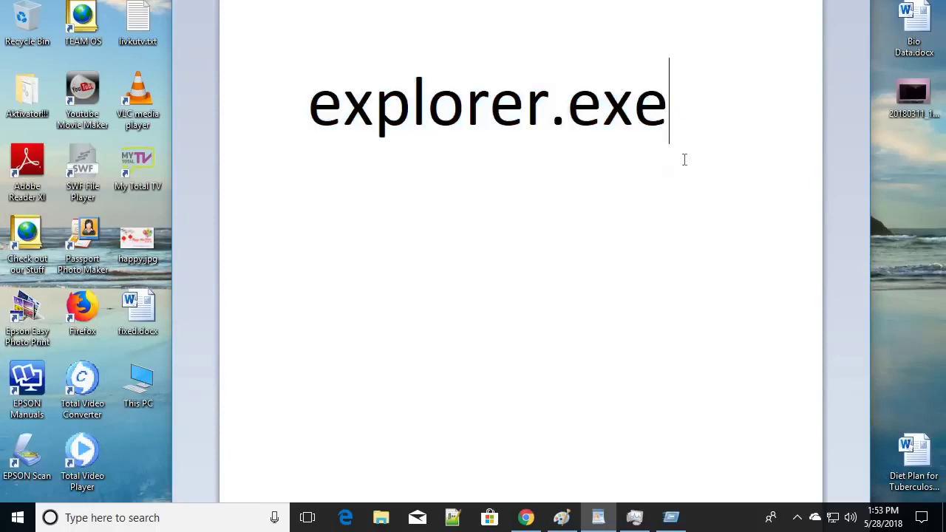
pyautogui.click(671, 517)
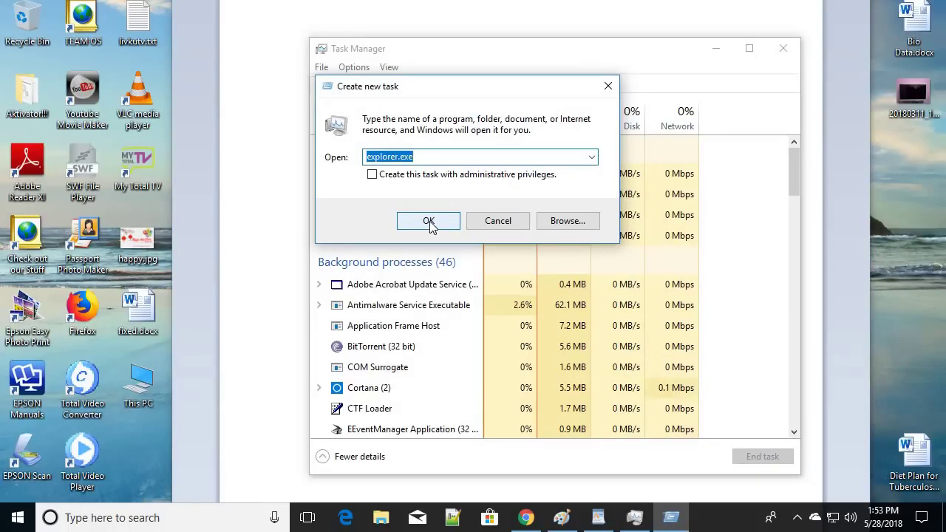
pyautogui.click(372, 174)
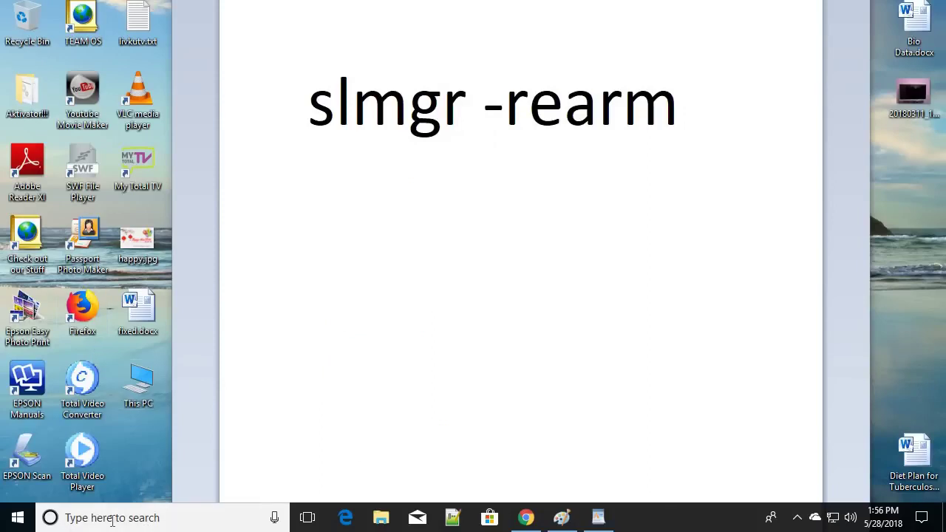
# - Search Windows for cmd and start Command Prompt as administrator
pyautogui.click(85, 520)
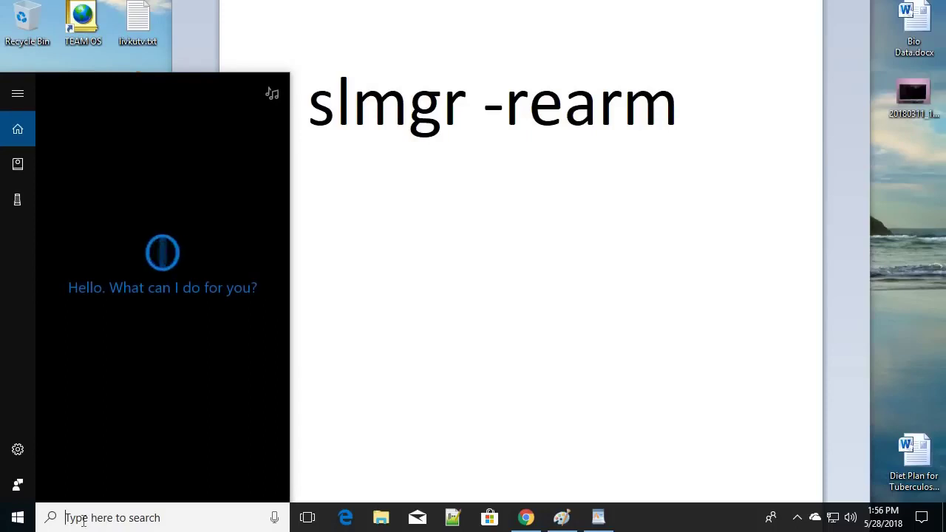
pyautogui.write('d')
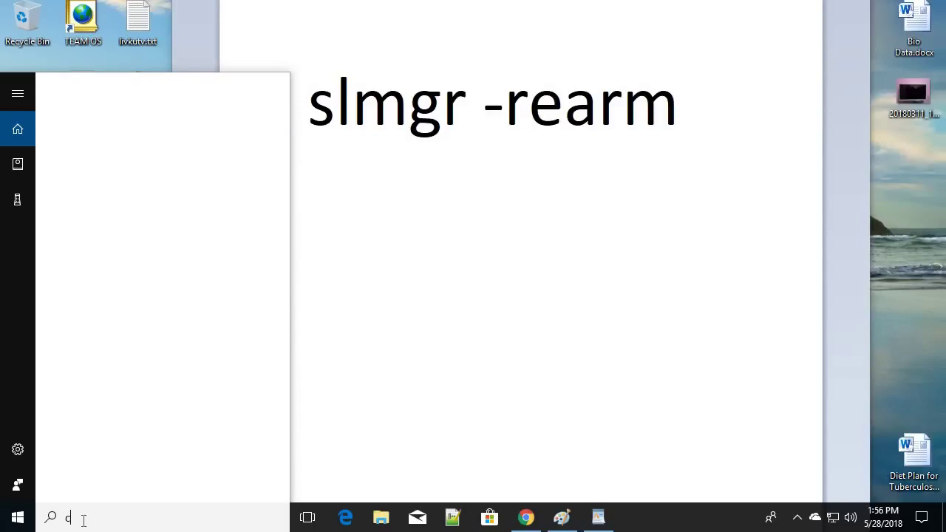
pyautogui.write('md')
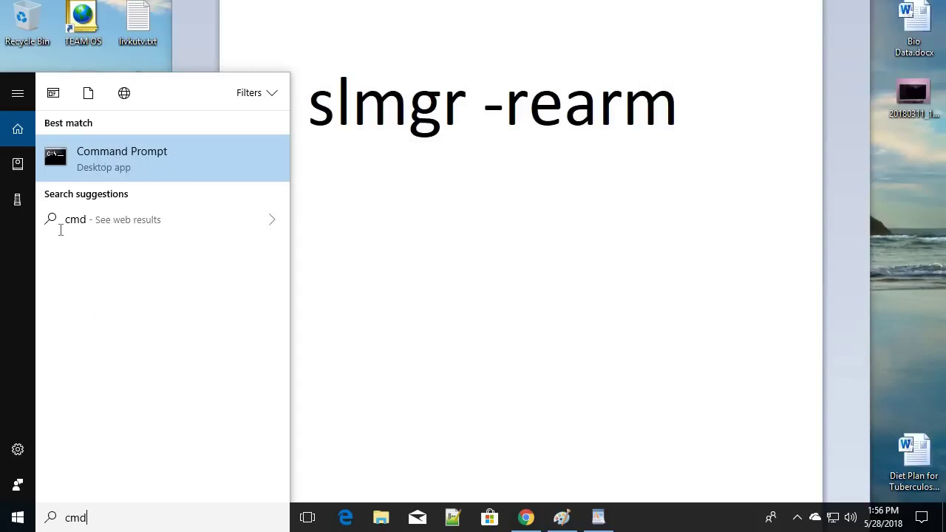
pyautogui.rightClick(136, 152)
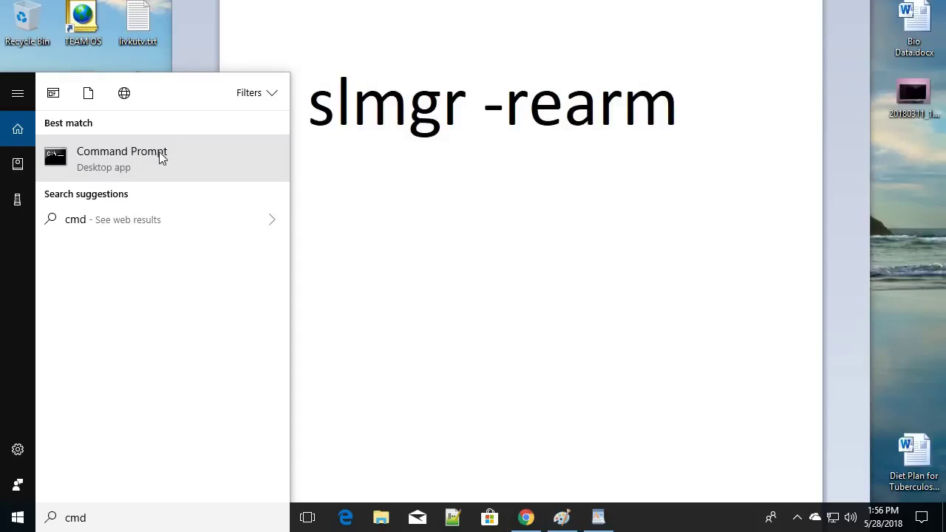
pyautogui.rightClick(161, 157)
pyautogui.click(131, 171)
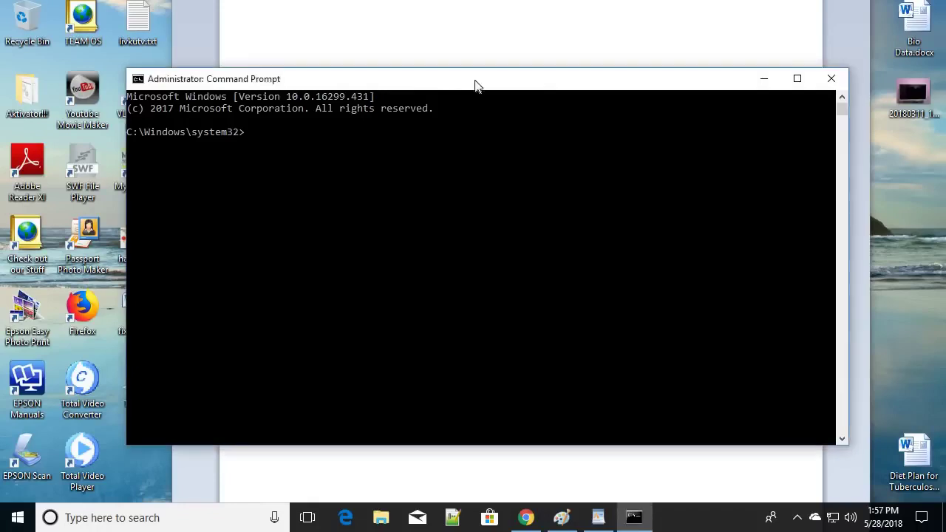
# - Move the Command Prompt window below the command text in the document and run slmgr -rearm
pyautogui.moveTo(475, 85); pyautogui.dragTo(514, 75)
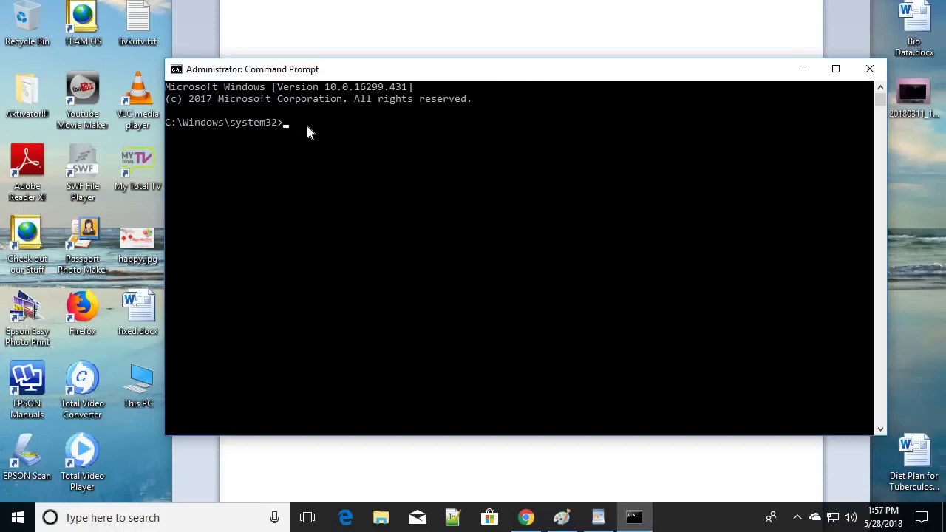
pyautogui.moveTo(532, 70); pyautogui.dragTo(531, 174)
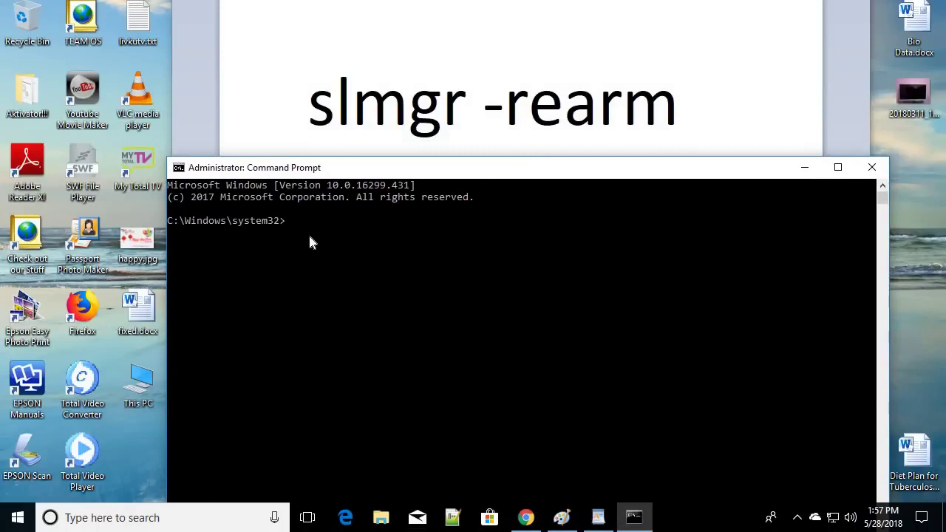
pyautogui.write('sl')
pyautogui.write('arm')
pyautogui.press('Return')
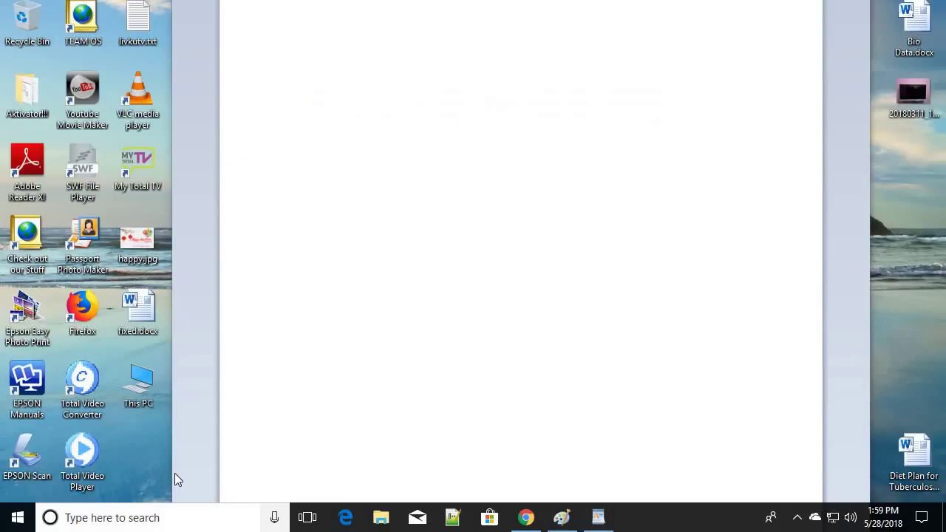
# - Open the Run dialog and launch the Local Group Policy Editor with gpedit.msc
pyautogui.click(95, 522)
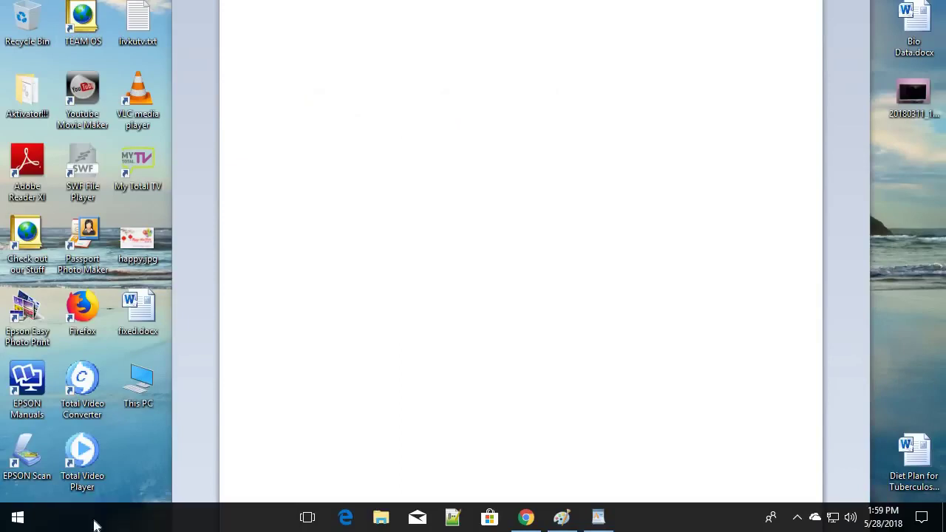
pyautogui.write('run')
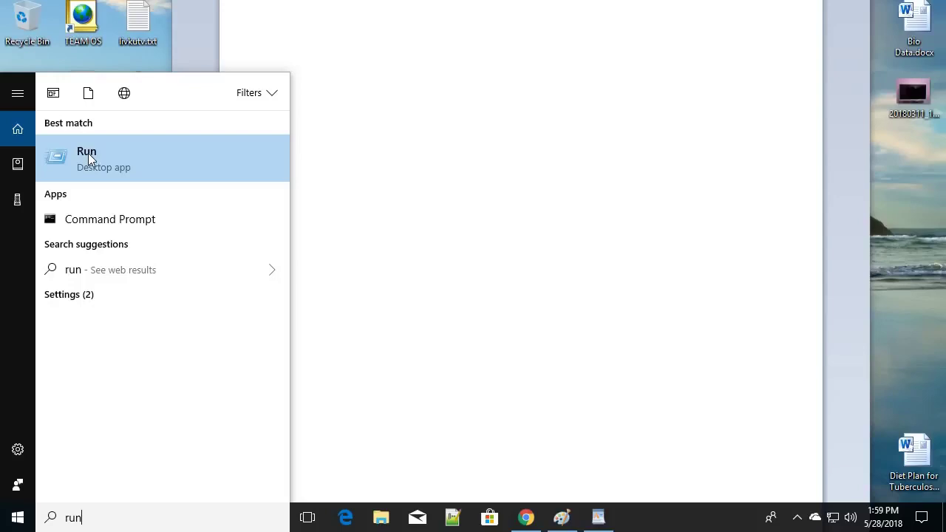
pyautogui.click(92, 157)
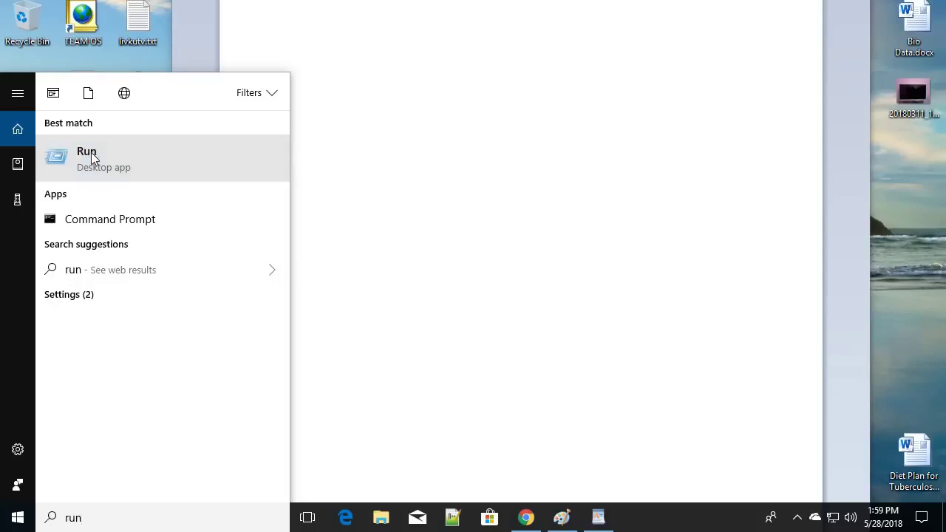
pyautogui.moveTo(469, 206); pyautogui.dragTo(407, 170)
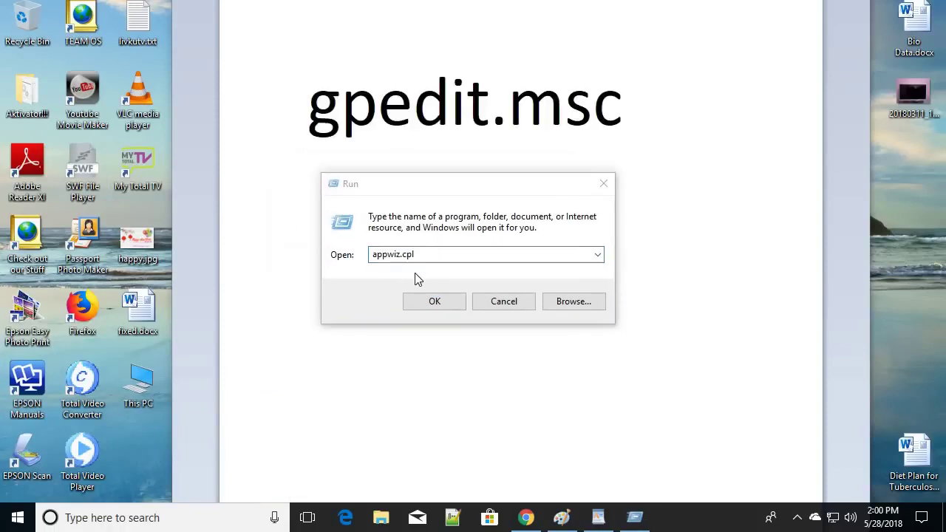
pyautogui.click(426, 255)
pyautogui.rightClick(401, 255)
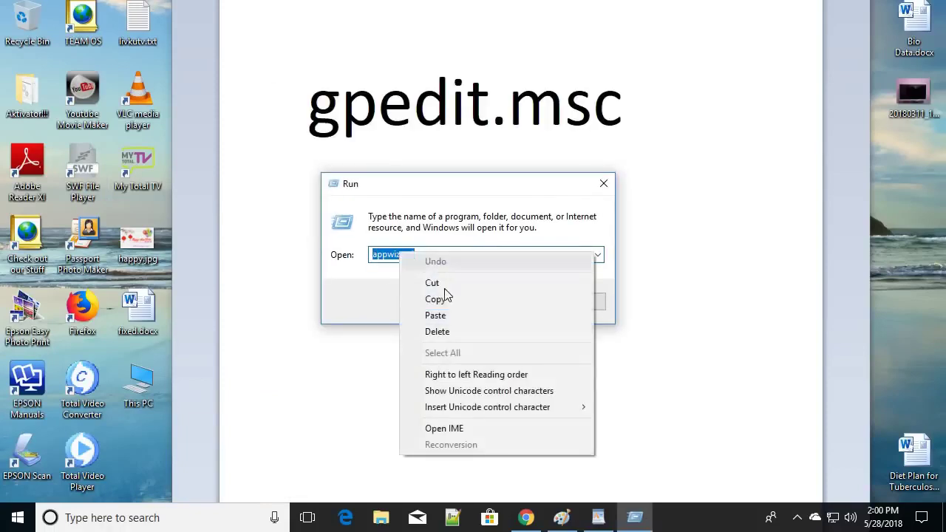
pyautogui.click(440, 318)
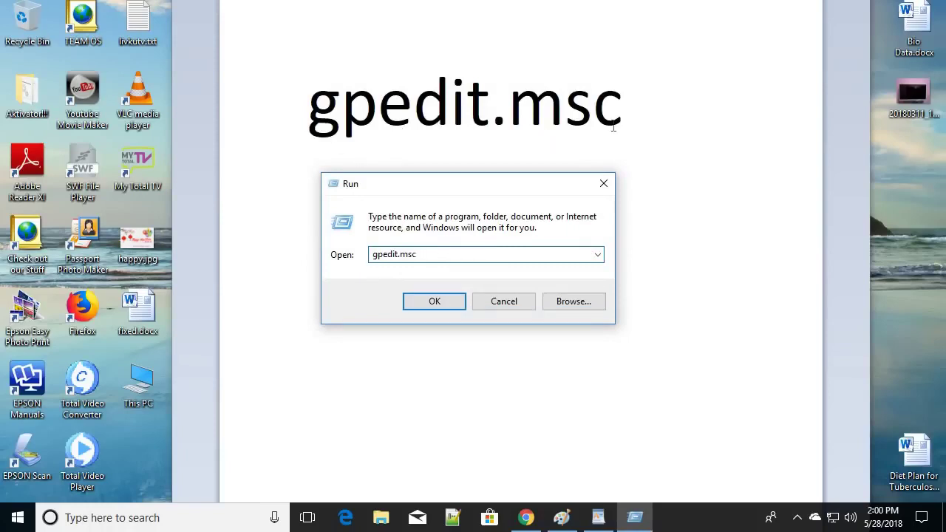
pyautogui.click(444, 301)
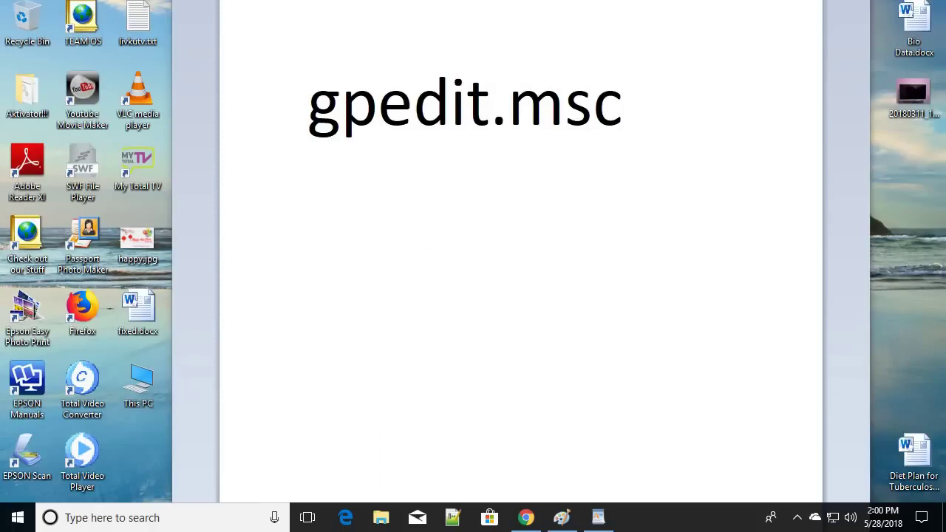
pyautogui.moveTo(340, 111); pyautogui.dragTo(477, 116)
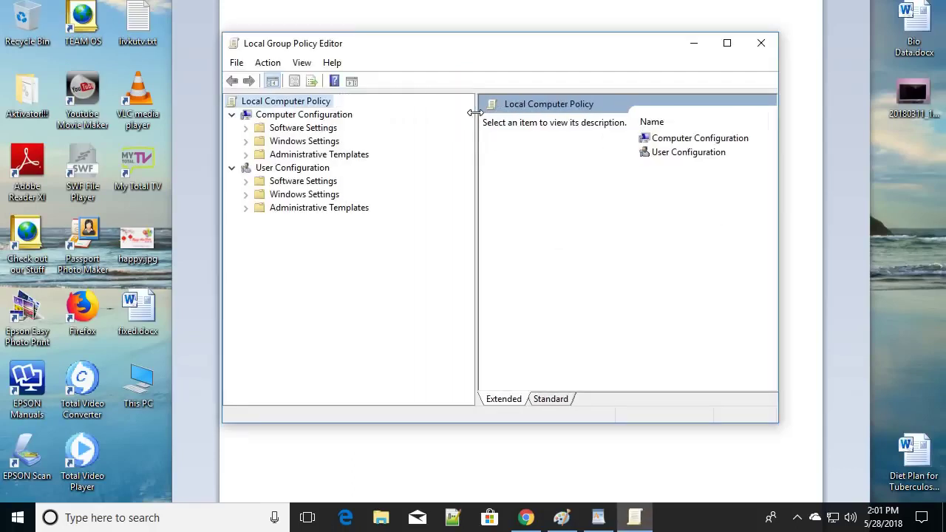
# - Expand Windows Components within Administrative Templates under Computer Configuration
pyautogui.click(289, 116)
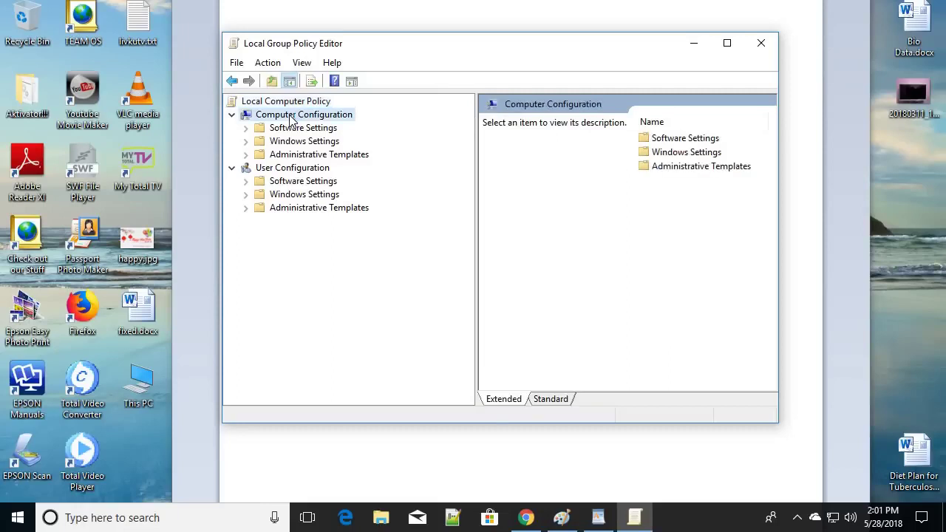
pyautogui.click(247, 155)
pyautogui.click(312, 159)
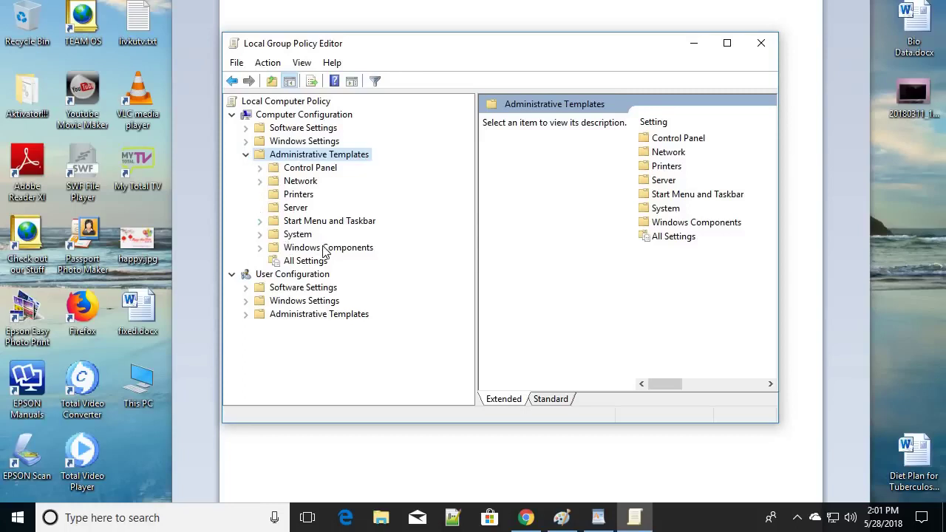
pyautogui.click(299, 251)
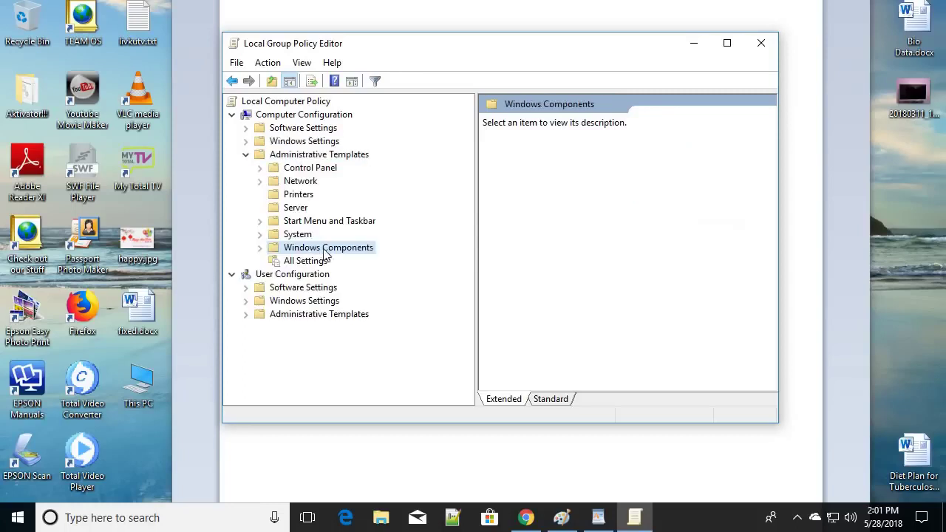
pyautogui.click(261, 249)
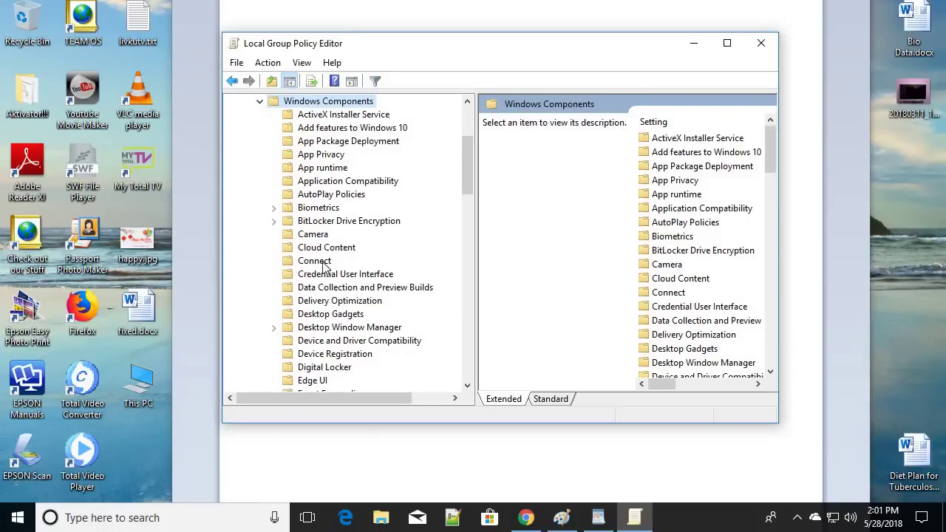
# - Find Windows Update under Windows Components, expand it and display its policy settings
pyautogui.scroll(-3, 324, 267)
pyautogui.scroll(-7, 325, 268)
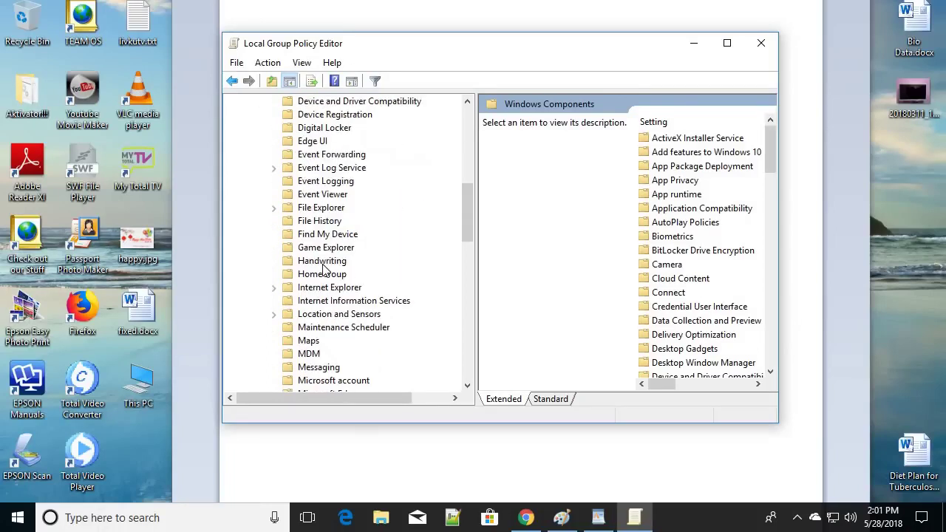
pyautogui.scroll(-6, 323, 267)
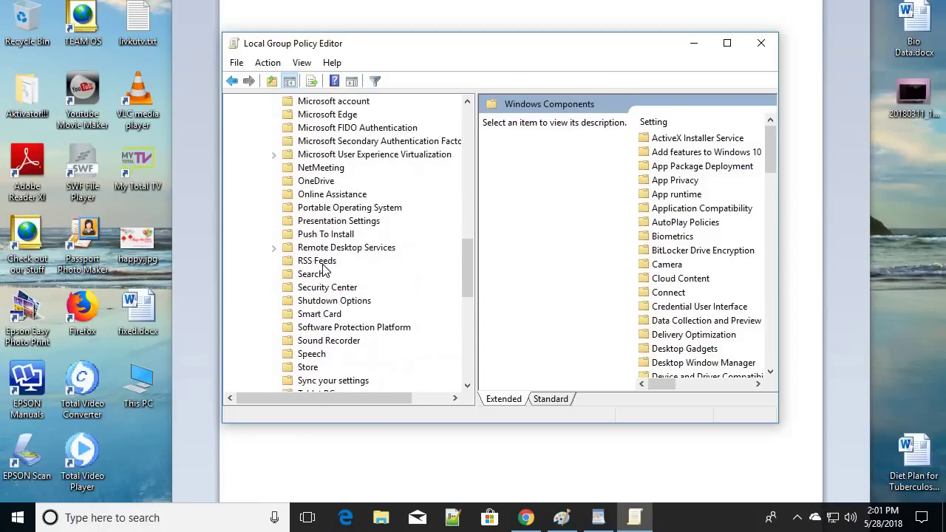
pyautogui.scroll(-3, 323, 267)
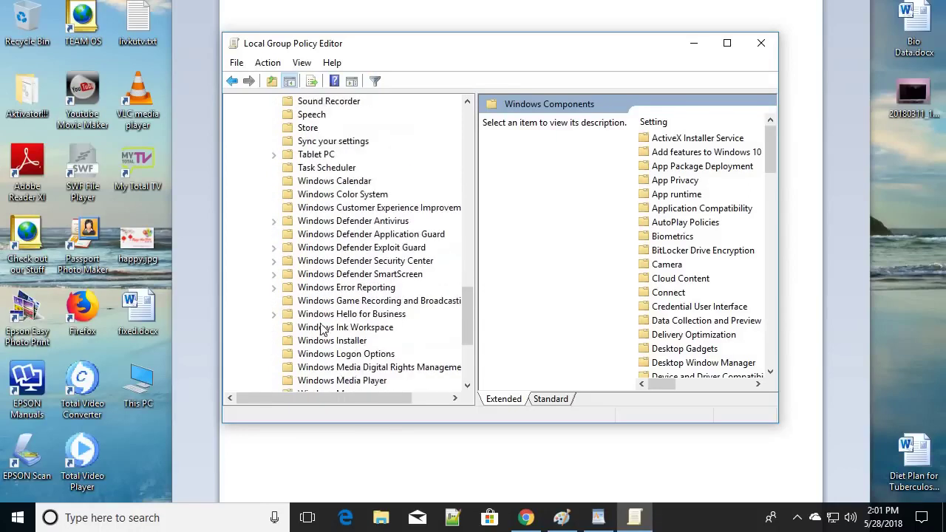
pyautogui.scroll(-3, 330, 293)
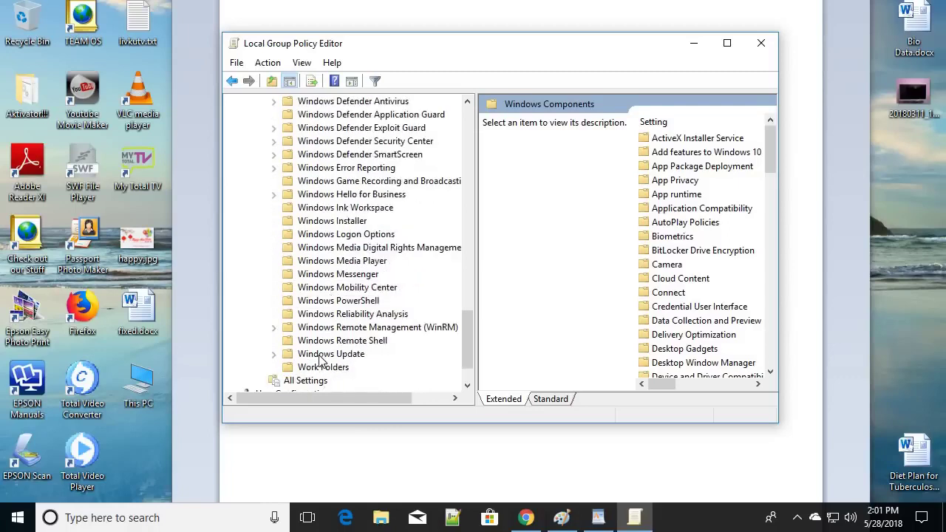
pyautogui.click(320, 358)
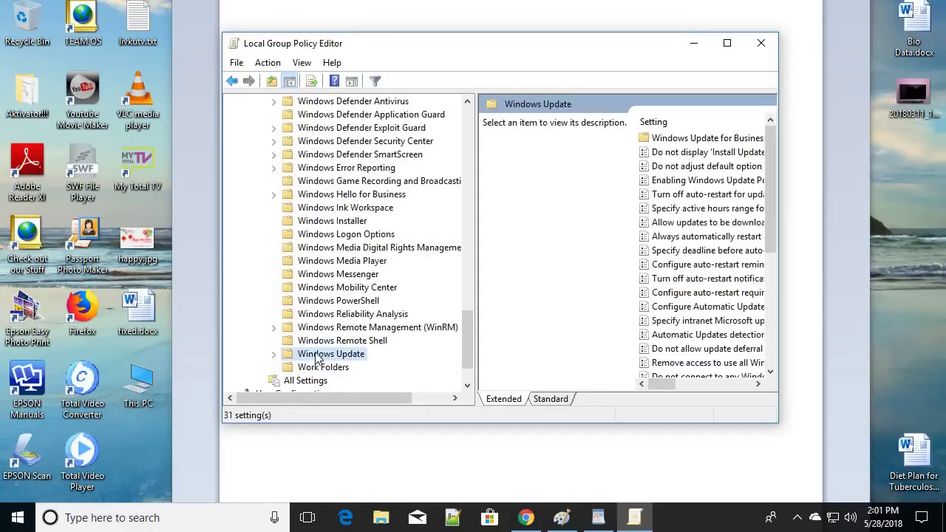
pyautogui.click(275, 355)
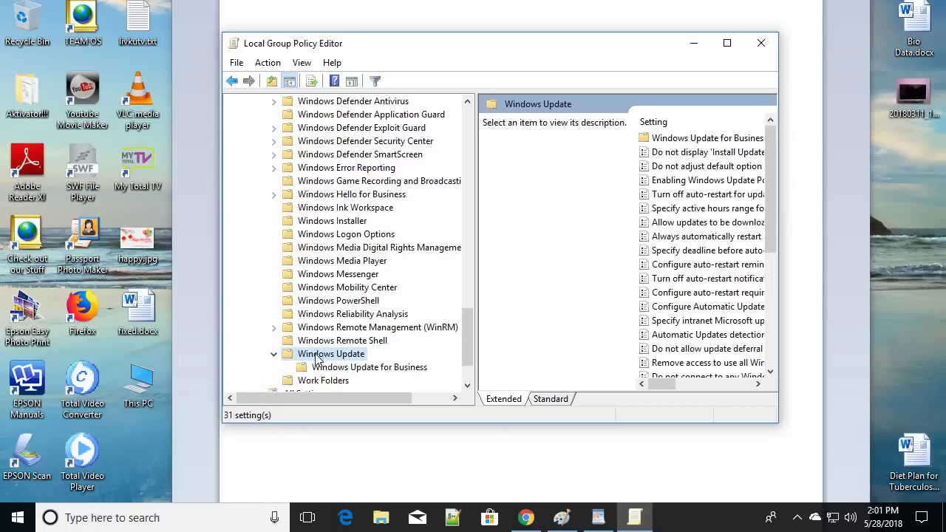
pyautogui.scroll(-1, 354, 362)
pyautogui.scroll(-1, 351, 360)
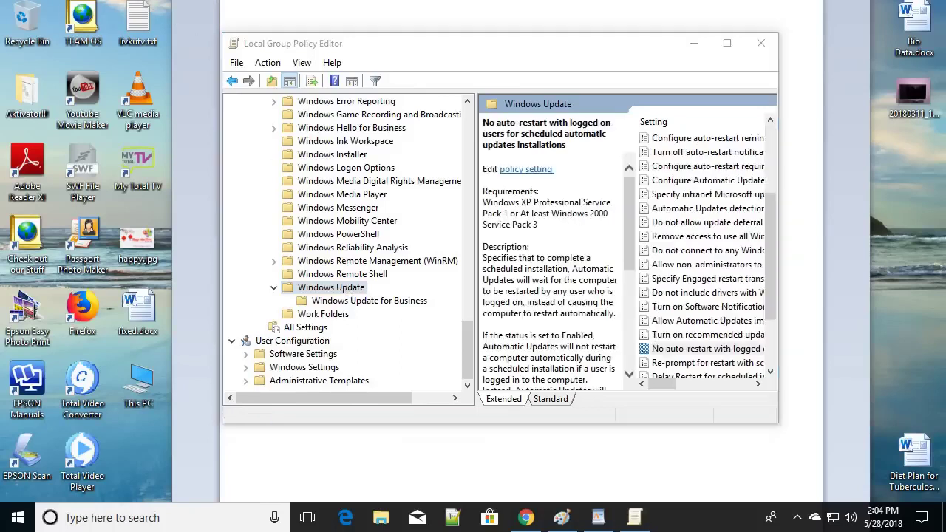
pyautogui.click(333, 291)
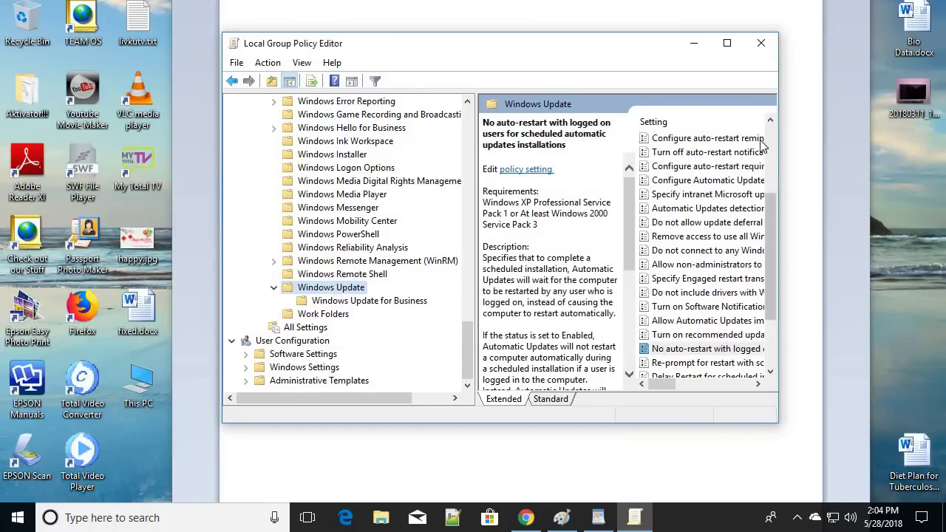
# - Open the policy "No auto-restart with logged on users for scheduled automatic updates installations" and set it to Enabled
pyautogui.moveTo(770, 222); pyautogui.dragTo(769, 241)
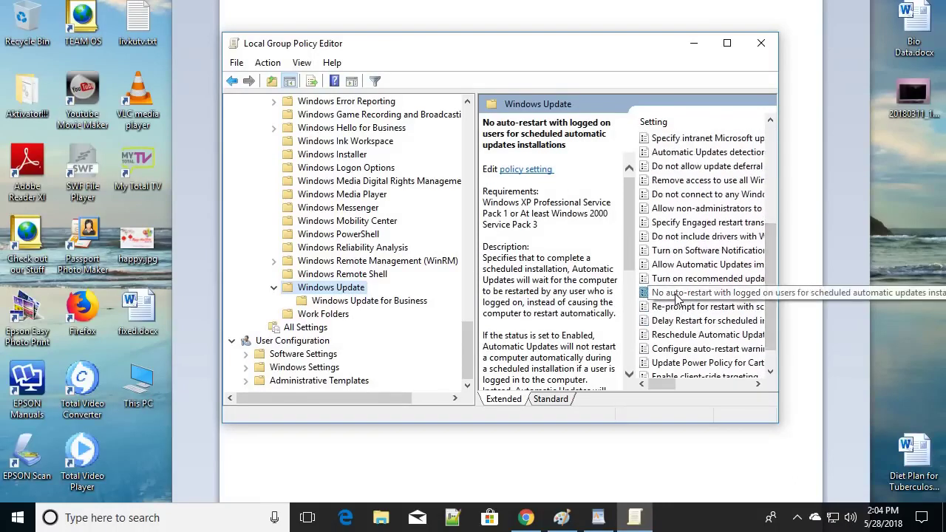
pyautogui.click(676, 297)
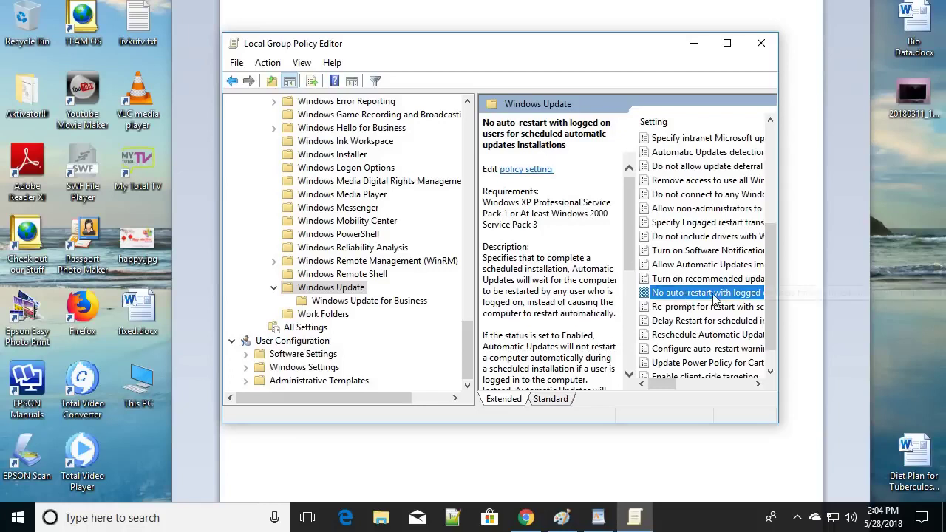
pyautogui.doubleClick(667, 296)
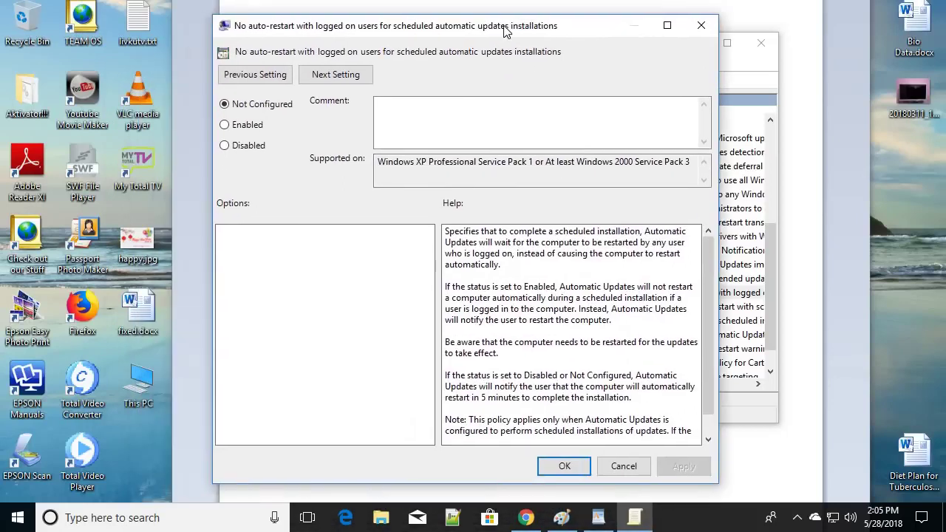
pyautogui.click(697, 25)
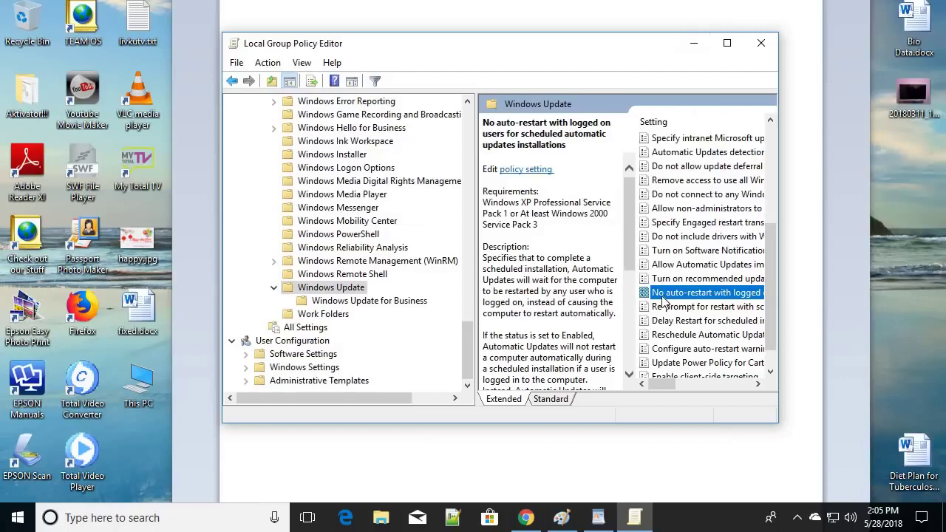
pyautogui.doubleClick(663, 299)
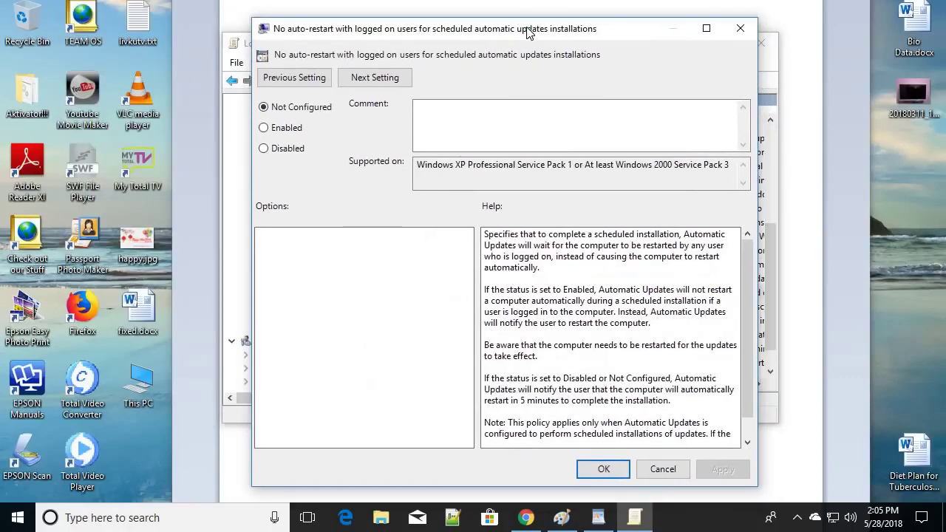
pyautogui.click(259, 121)
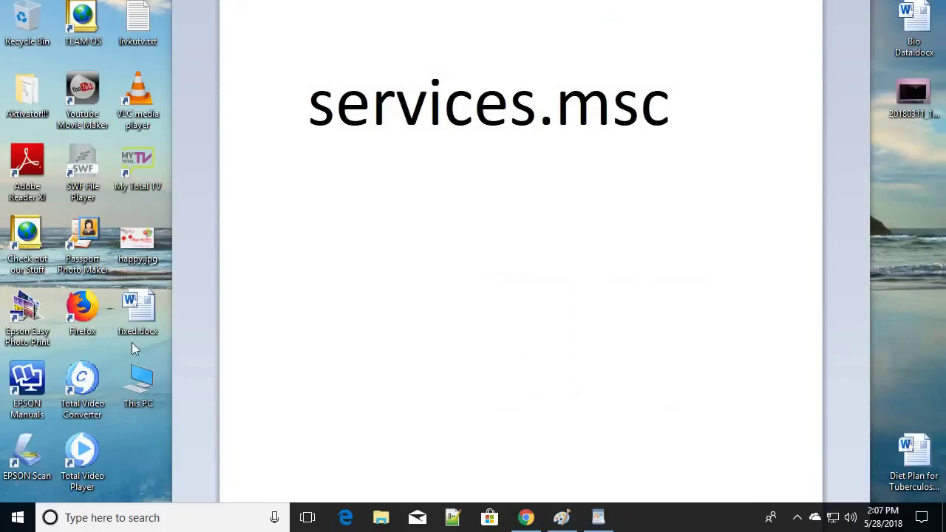
# - Search Windows for run and open the Run dialog
pyautogui.click(101, 520)
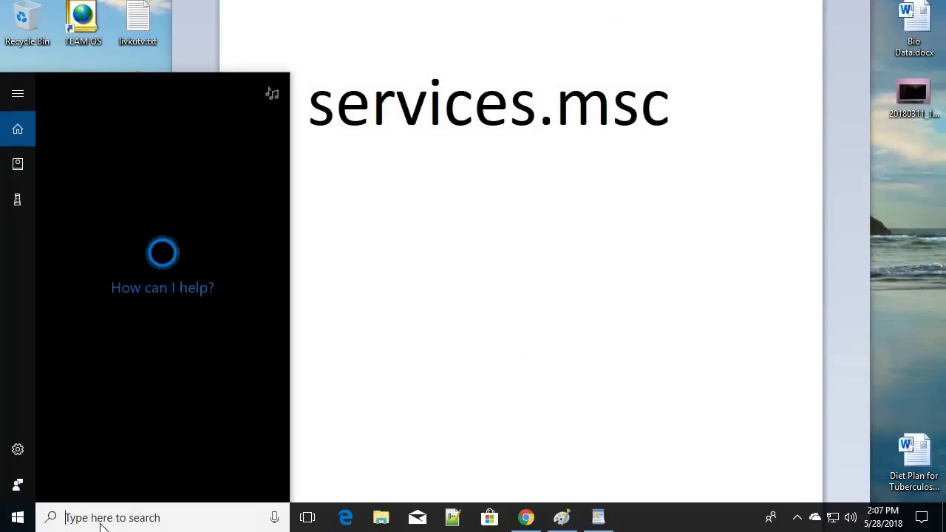
pyautogui.write('r')
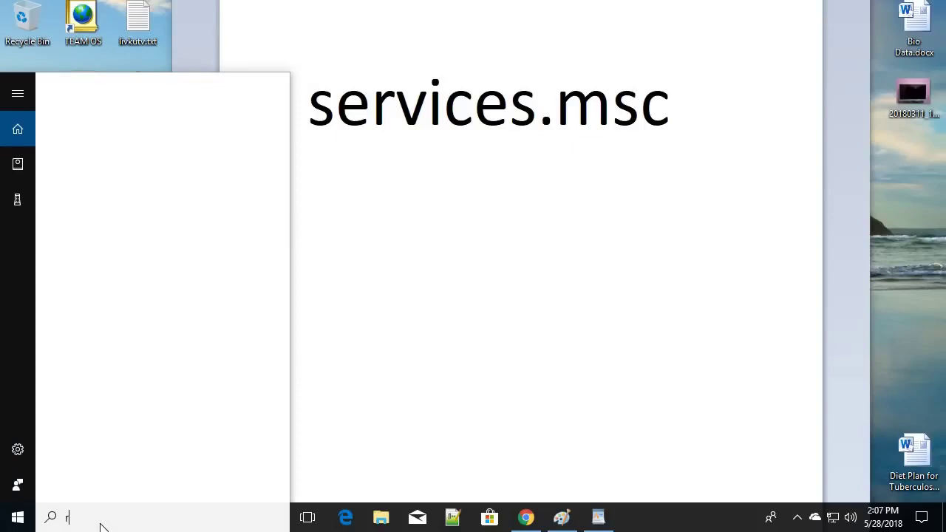
pyautogui.write('un')
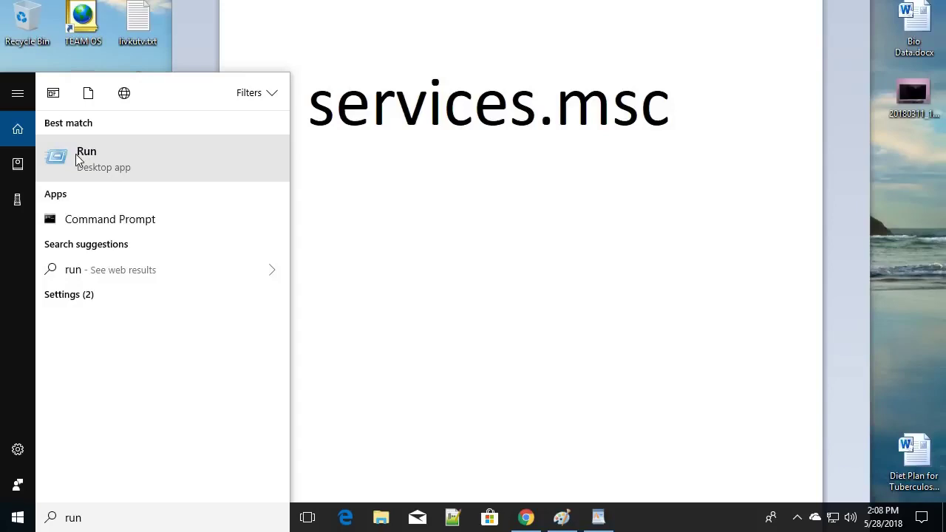
pyautogui.click(78, 159)
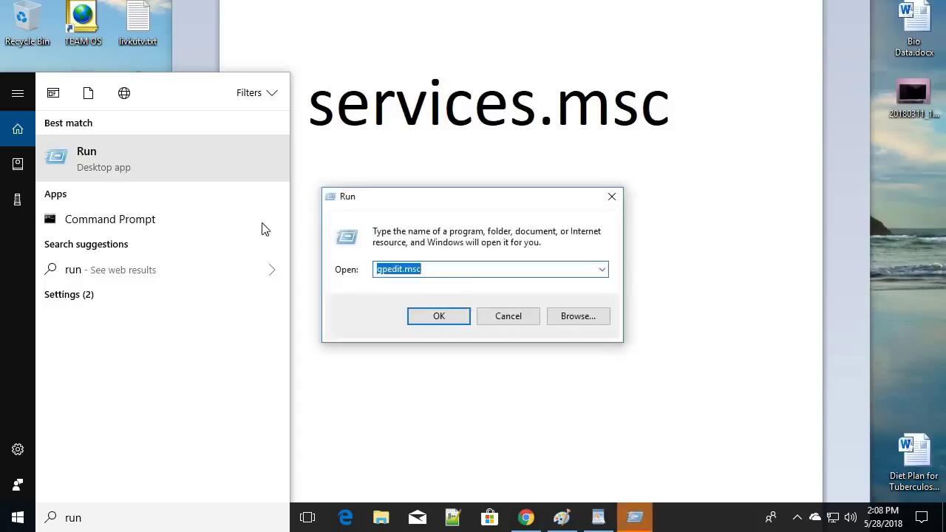
pyautogui.press('Escape')
pyautogui.click(444, 373)
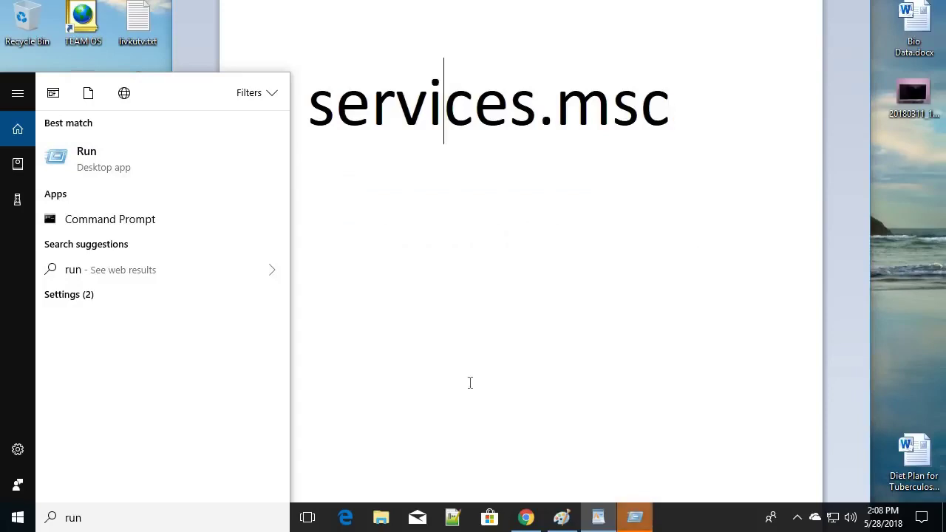
pyautogui.click(627, 510)
pyautogui.moveTo(412, 200)
pyautogui.mouseDown()
pyautogui.moveTo(424, 199)
pyautogui.moveTo(407, 204)
pyautogui.mouseUp()
pyautogui.write('cmd')
pyautogui.press('Return')
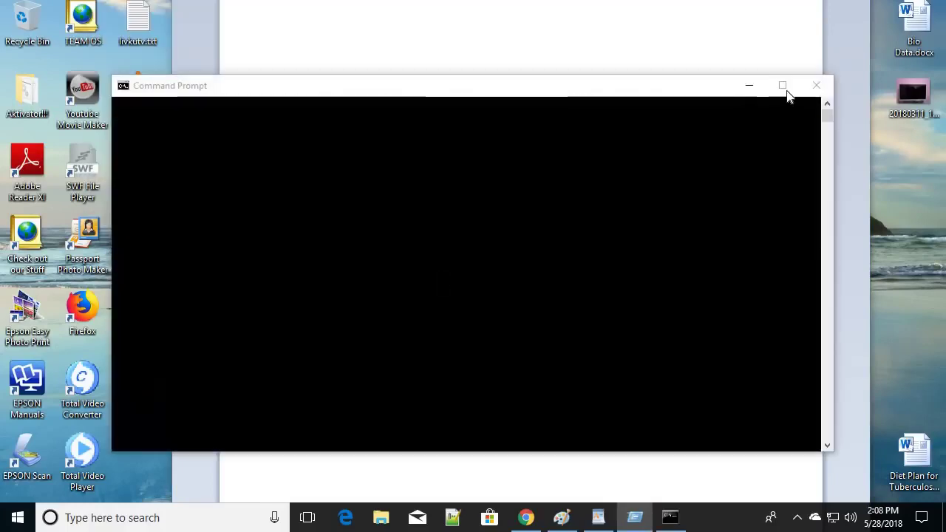
pyautogui.click(815, 87)
# - Bring up the Run dialog and place it just below the services.msc text in the document
pyautogui.press('super+r')
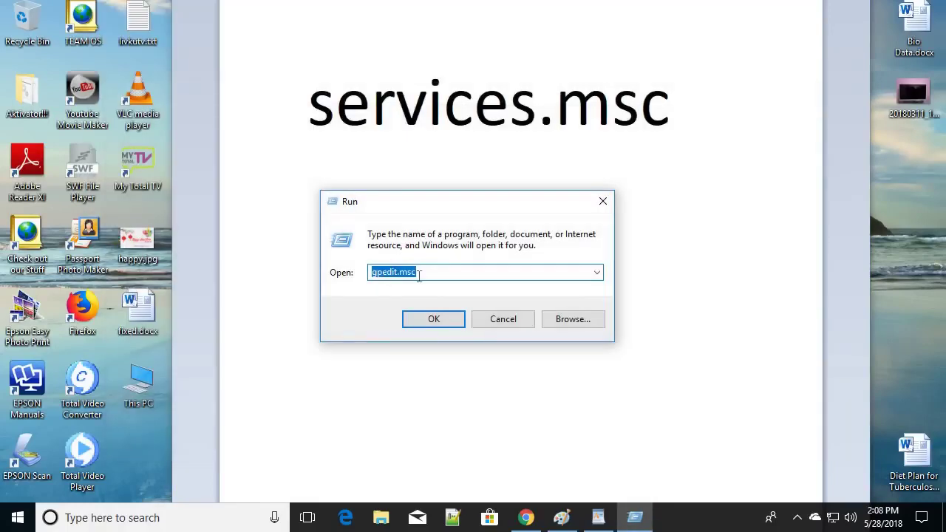
pyautogui.click(419, 276)
pyautogui.moveTo(422, 204); pyautogui.dragTo(441, 190)
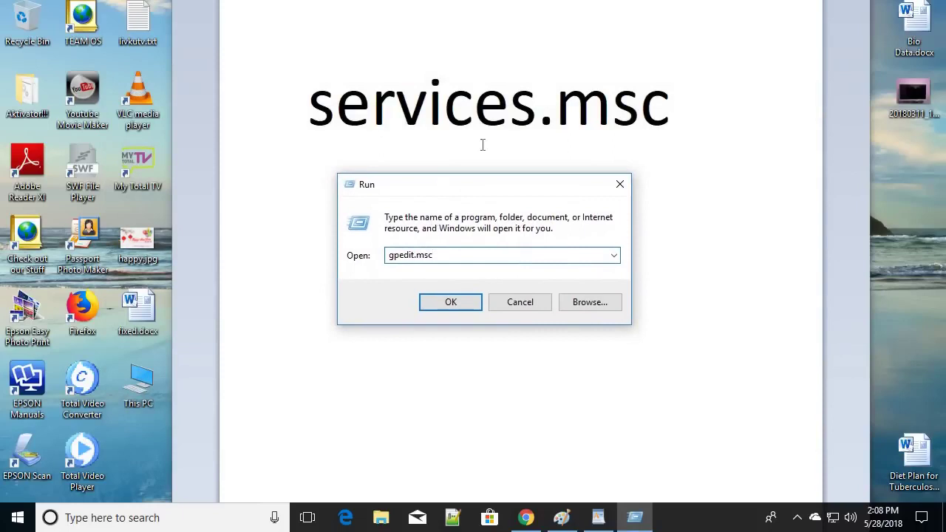
# - Copy services.msc from the document into the Run dialog and launch the Services console
pyautogui.click(443, 103)
pyautogui.moveTo(310, 103); pyautogui.dragTo(654, 113)
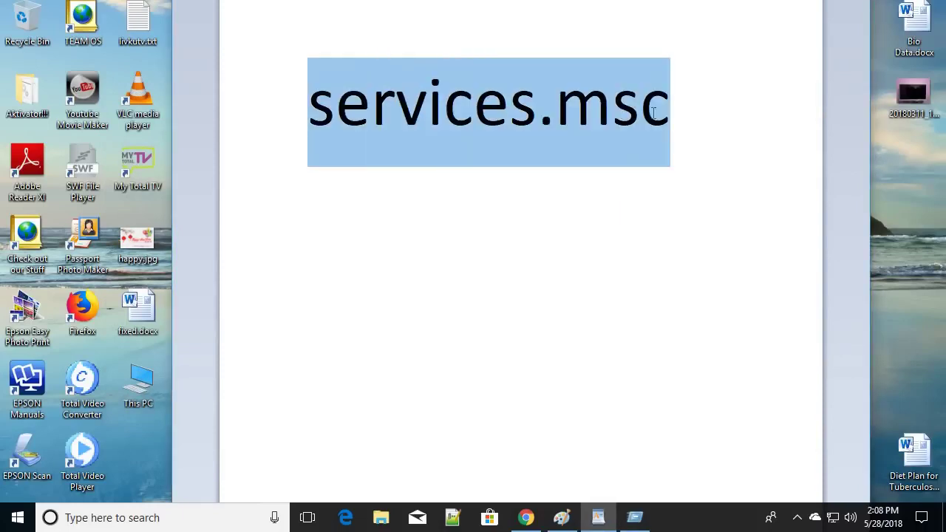
pyautogui.rightClick(568, 112)
pyautogui.click(602, 136)
pyautogui.click(635, 517)
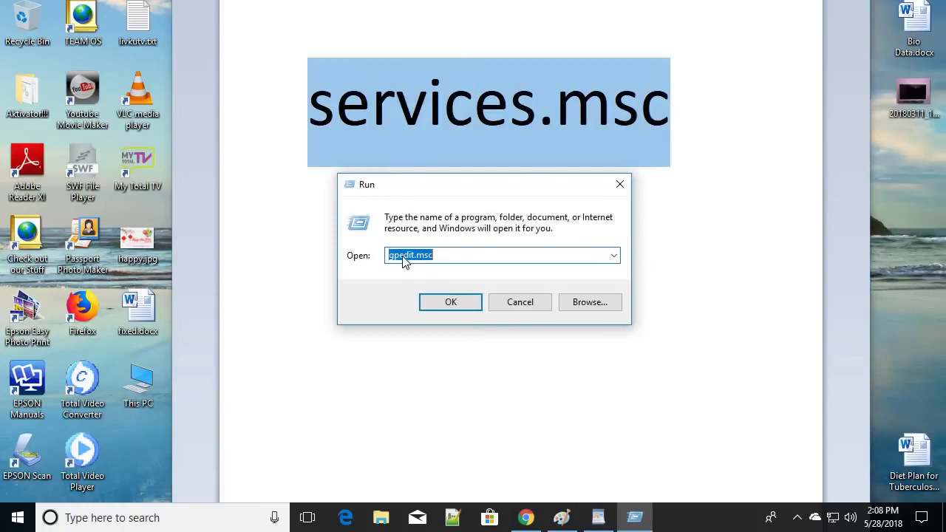
pyautogui.rightClick(405, 262)
pyautogui.click(446, 321)
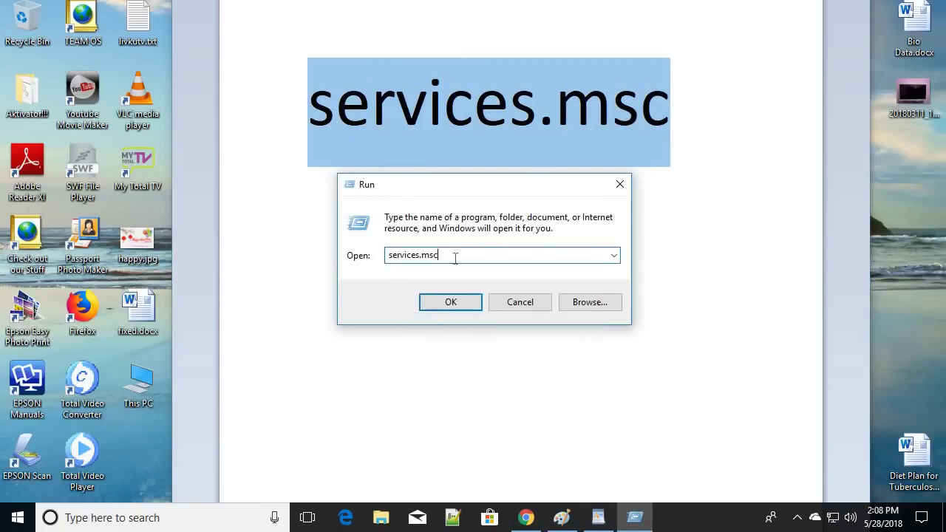
pyautogui.click(454, 301)
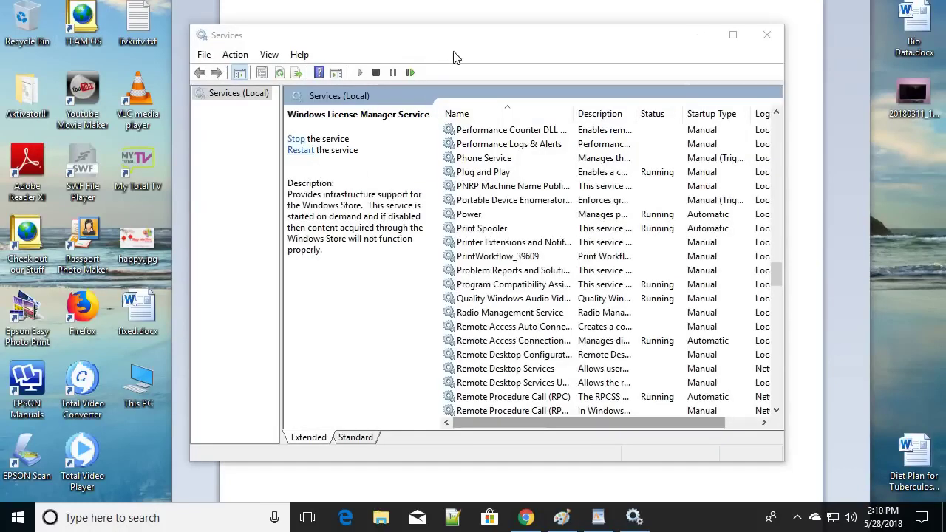
# - Find Windows License Manager Service in the services list and open its properties
pyautogui.moveTo(453, 42); pyautogui.dragTo(446, 38)
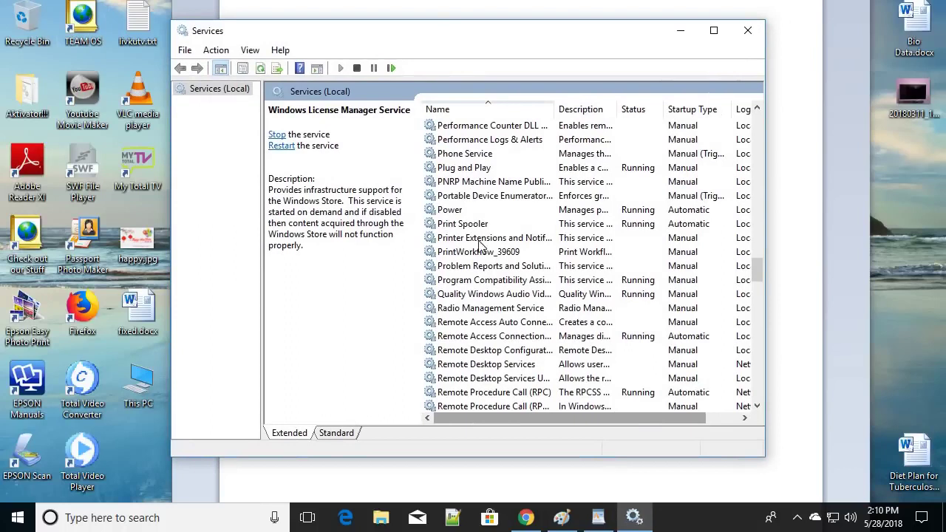
pyautogui.scroll(-8, 488, 258)
pyautogui.scroll(-20, 488, 259)
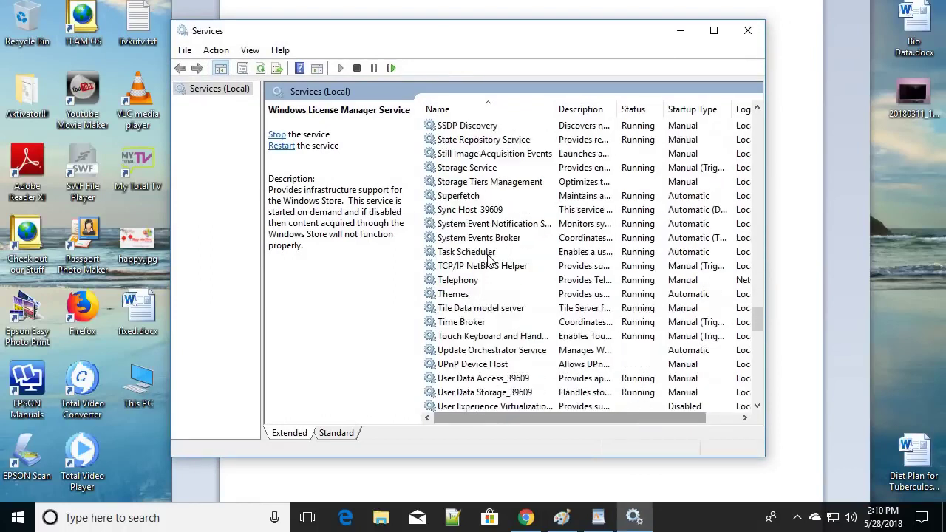
pyautogui.scroll(-3, 488, 259)
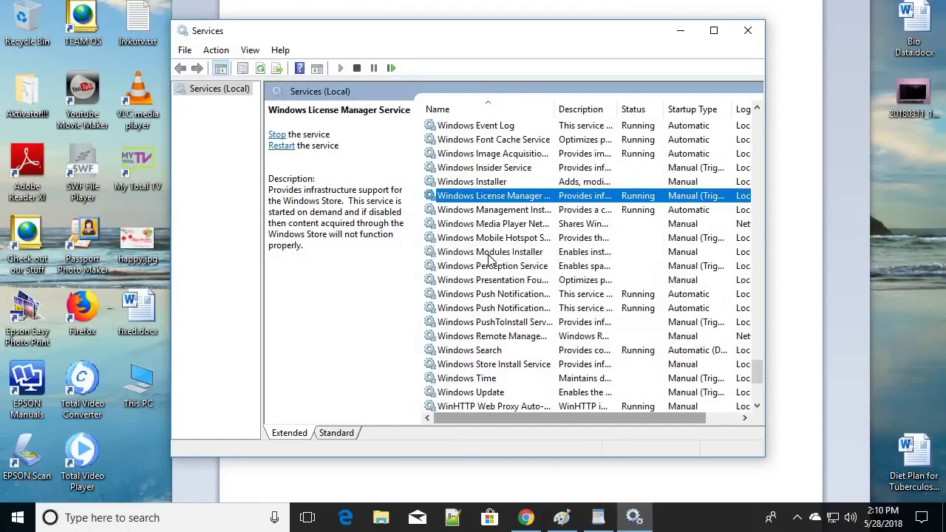
pyautogui.rightClick(460, 197)
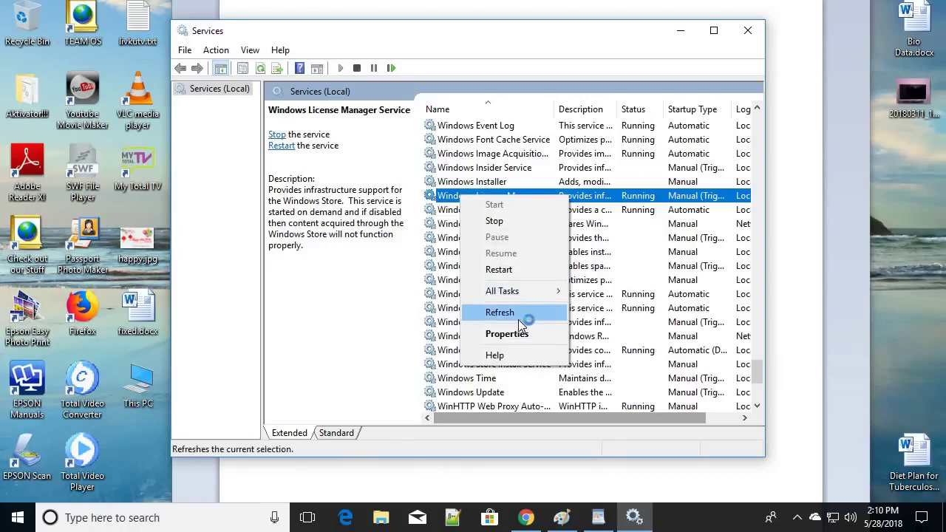
pyautogui.click(505, 335)
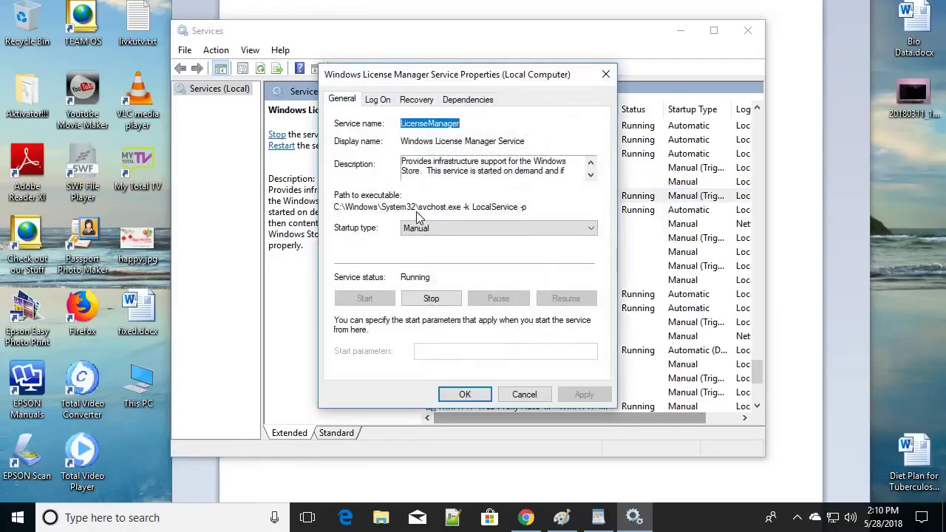
# - Set the Windows License Manager Service startup type to Disabled and apply the change
pyautogui.click(442, 232)
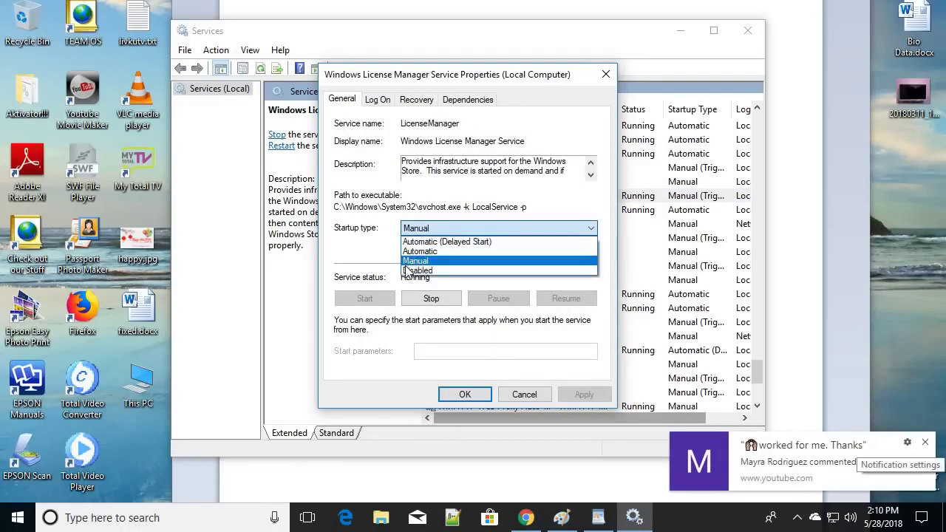
pyautogui.click(428, 272)
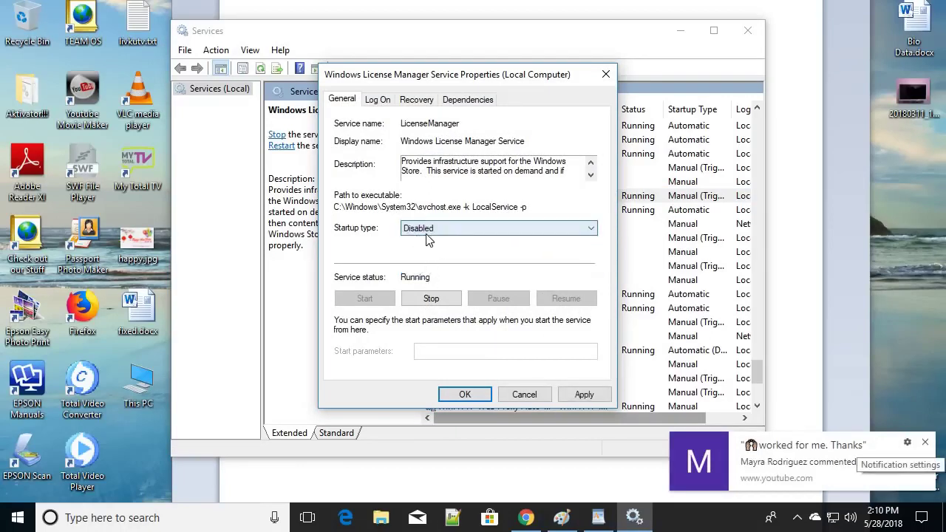
pyautogui.click(588, 395)
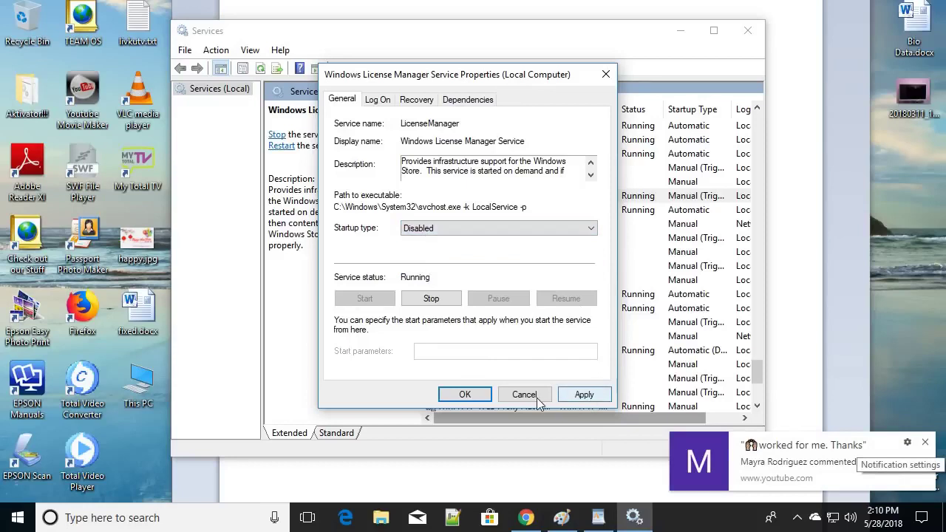
pyautogui.click(464, 396)
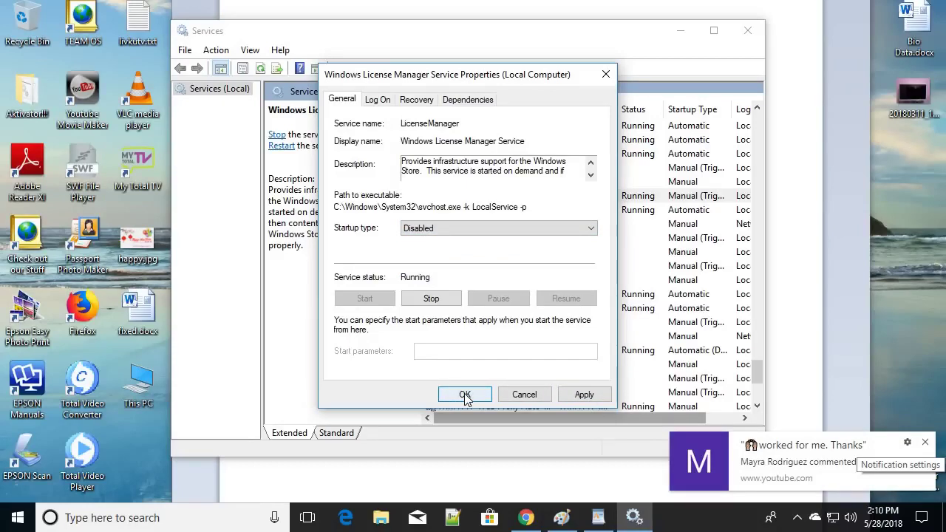
# - Apply the Disabled startup type for Windows License Manager Service and close its properties
pyautogui.click(437, 230)
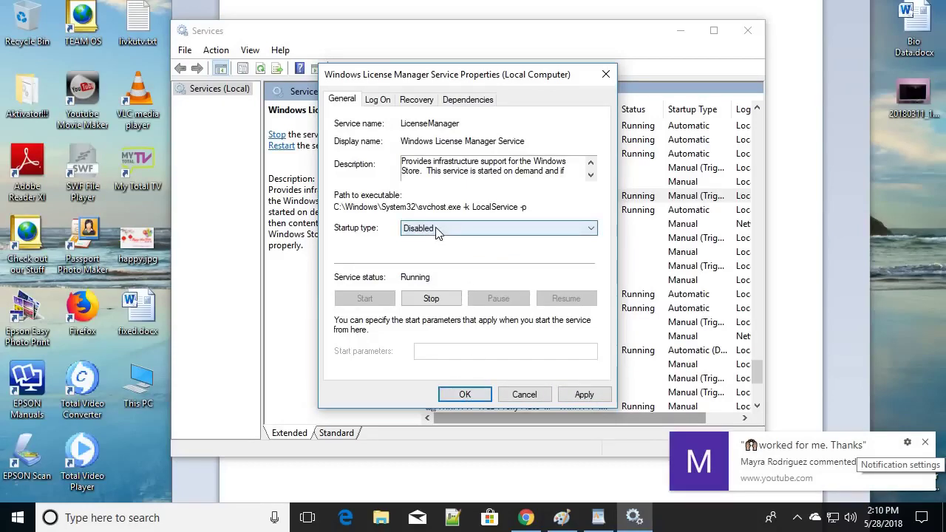
pyautogui.click(592, 393)
pyautogui.click(465, 396)
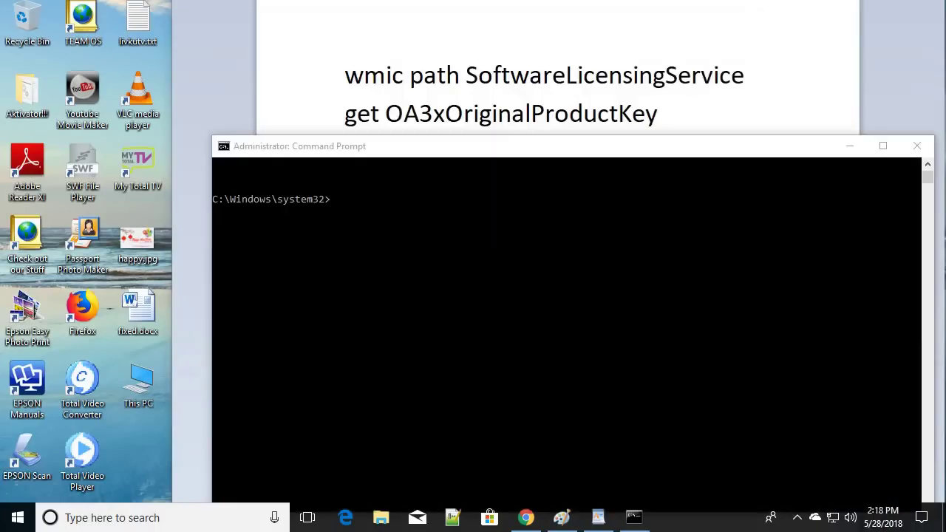
# - Place Command Prompt below the document's command and paste in wmic path SoftwareLicensingService get OA3xOriginalProductKey
pyautogui.moveTo(480, 152)
pyautogui.mouseDown()
pyautogui.moveTo(457, 148)
pyautogui.moveTo(474, 157)
pyautogui.moveTo(467, 152)
pyautogui.mouseUp()
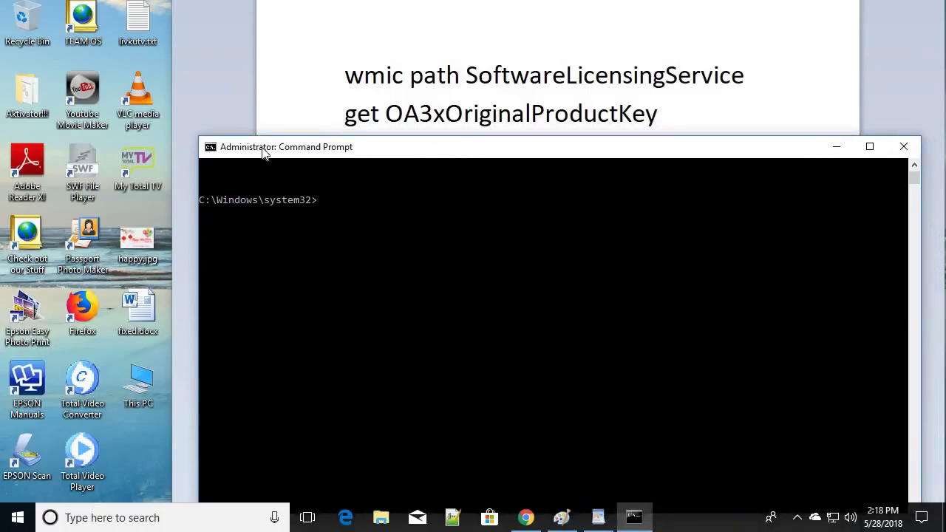
pyautogui.moveTo(404, 151); pyautogui.dragTo(426, 152)
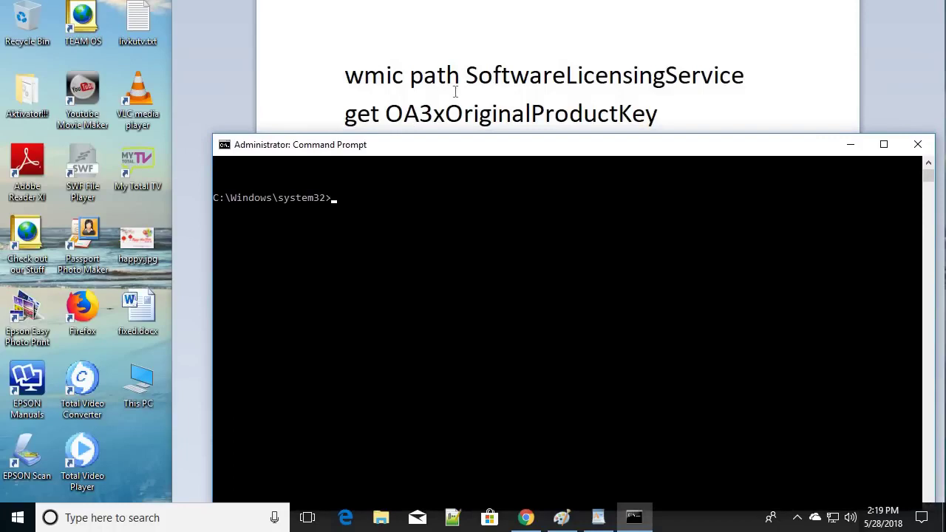
pyautogui.rightClick(404, 182)
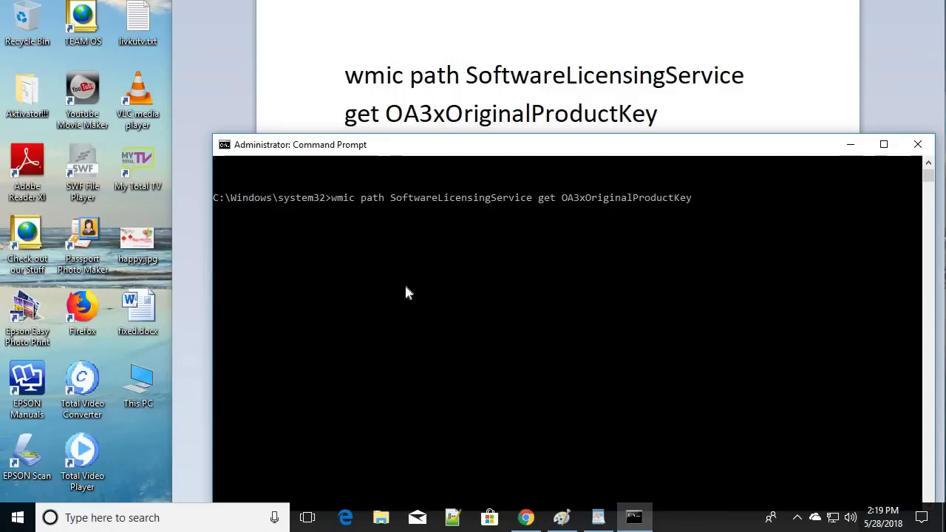
# - Open the Activation page under Update & Security in Windows Settings and choose to change the product key
pyautogui.click(8, 525)
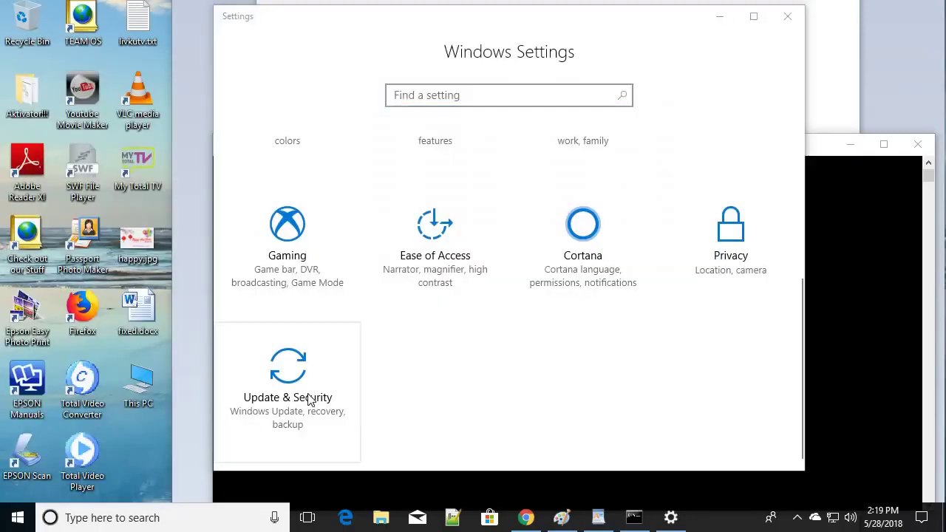
pyautogui.click(285, 379)
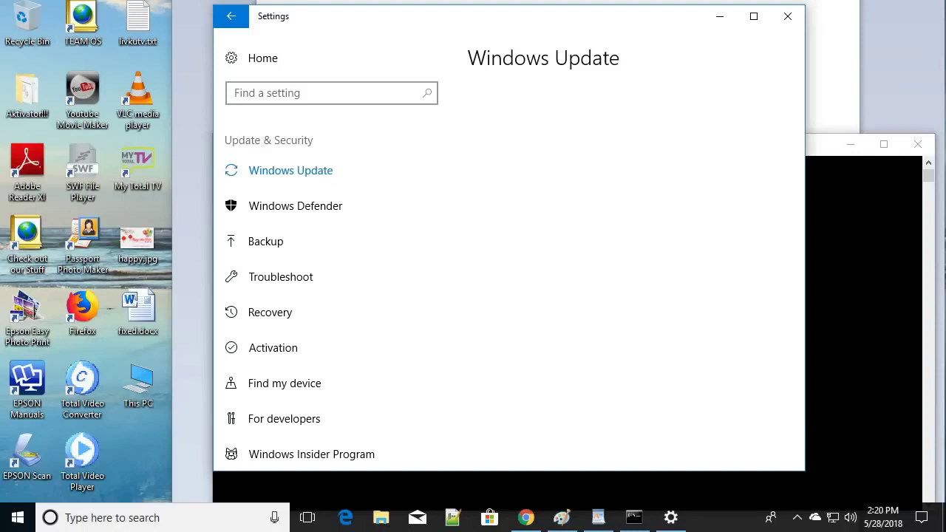
pyautogui.click(532, 252)
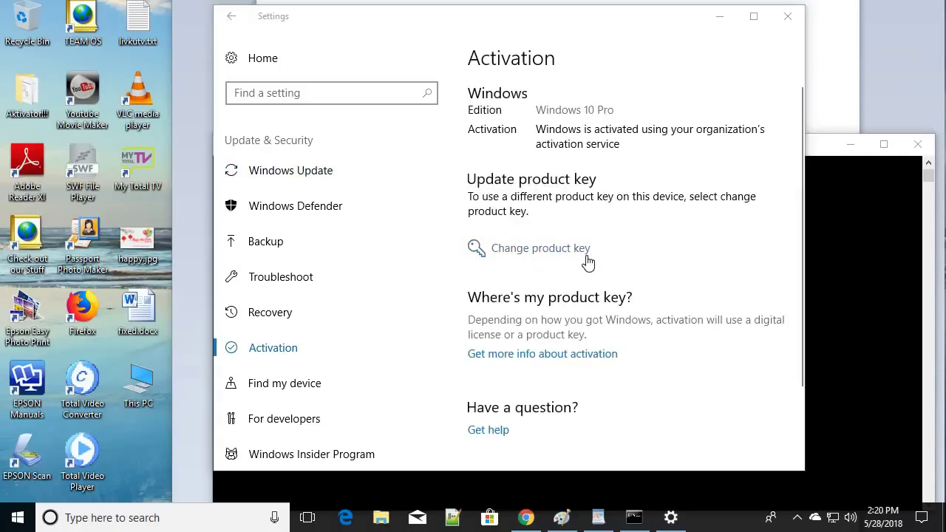
# - Revisit the Activation page from the Settings home and examine its product key options alongside the wmic command in Command Prompt
pyautogui.click(865, 198)
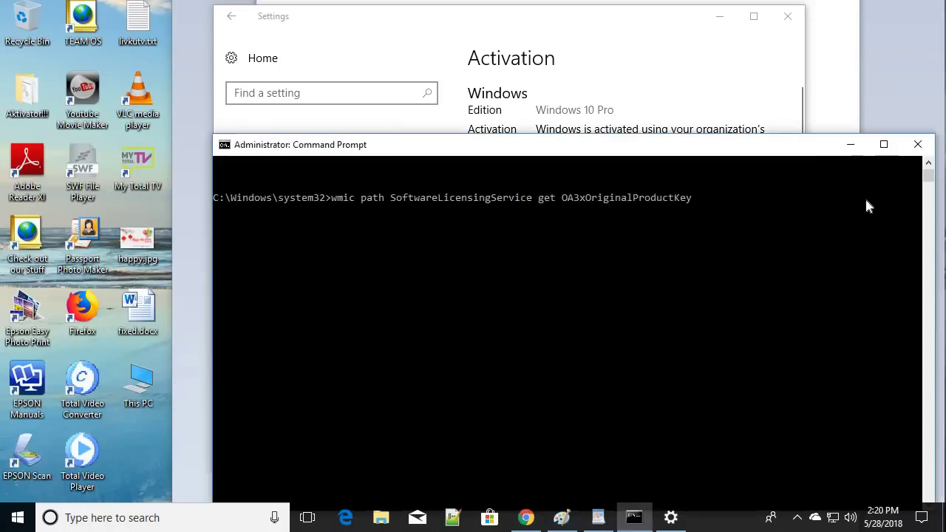
pyautogui.click(374, 56)
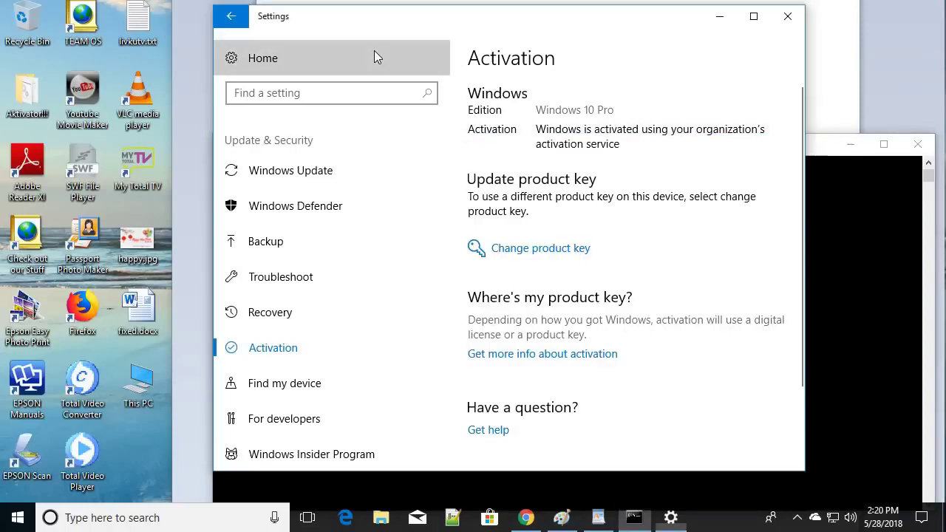
pyautogui.scroll(-3, 302, 391)
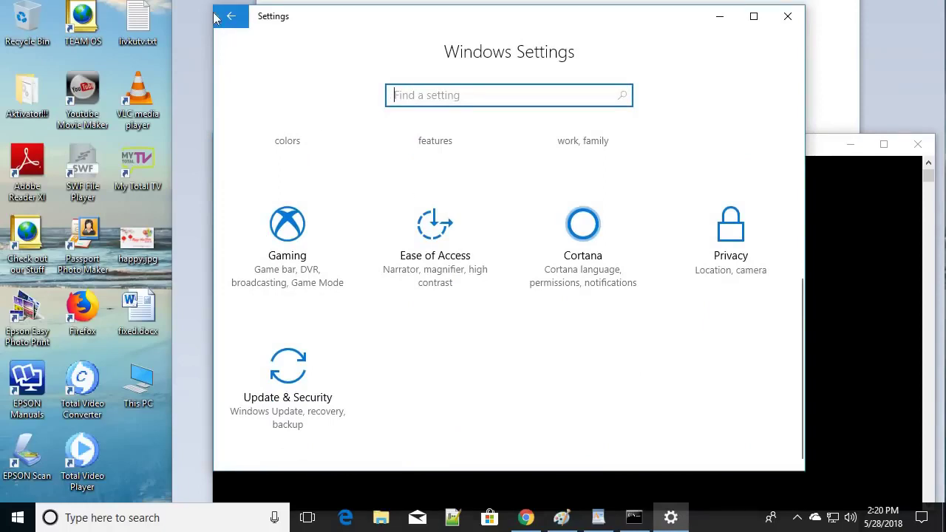
pyautogui.click(287, 377)
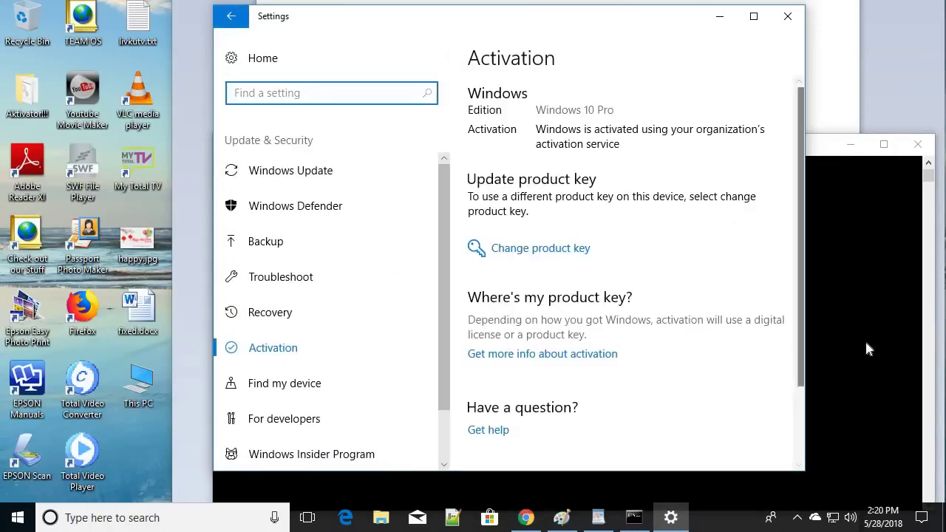
pyautogui.click(872, 319)
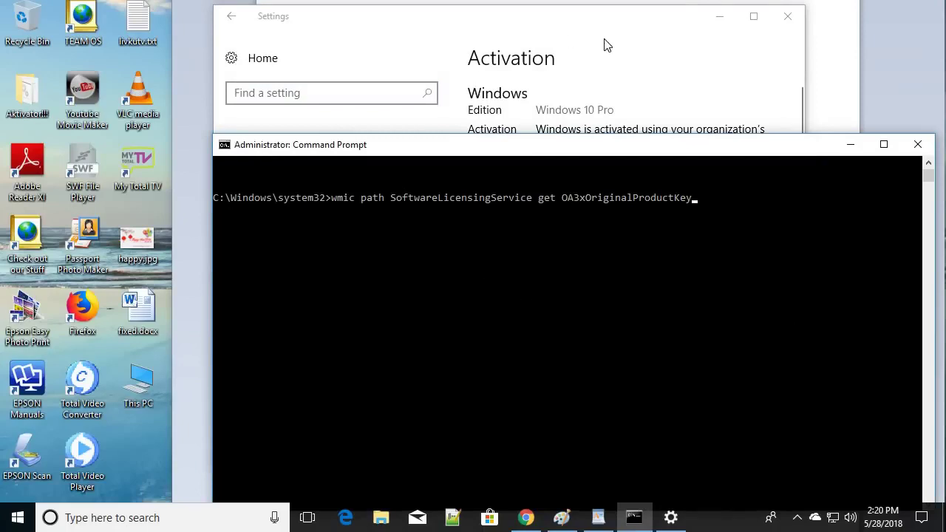
pyautogui.click(622, 9)
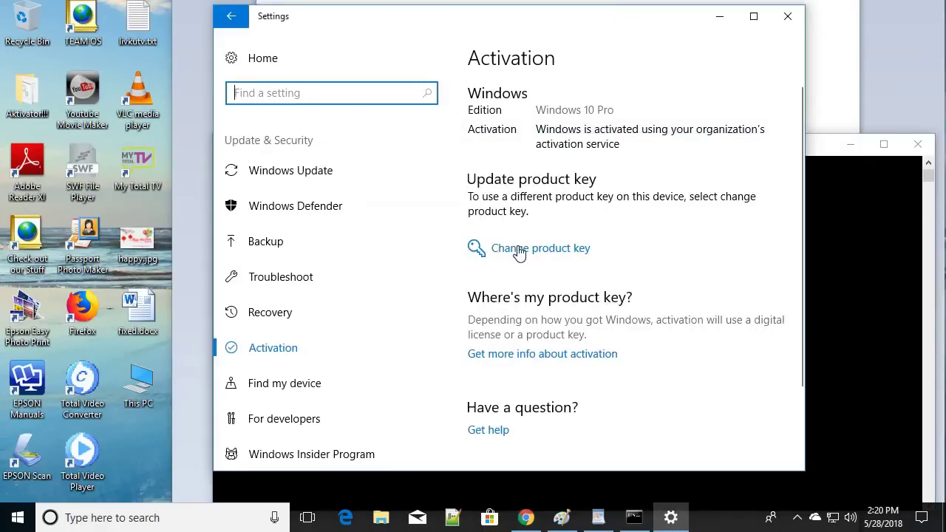
pyautogui.scroll(-3, 532, 257)
pyautogui.scroll(3, 536, 262)
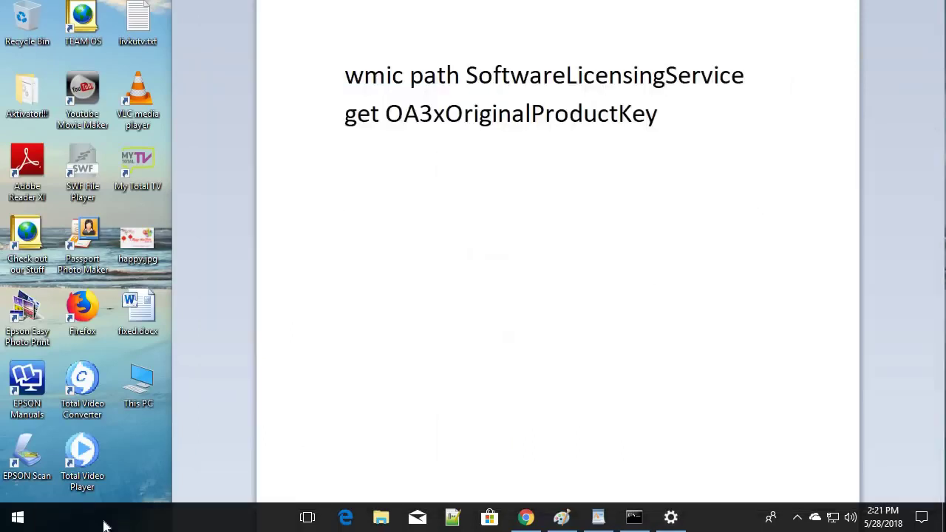
# - Search for Run, open the Run dialog and place it below the command text in the document
pyautogui.click(103, 525)
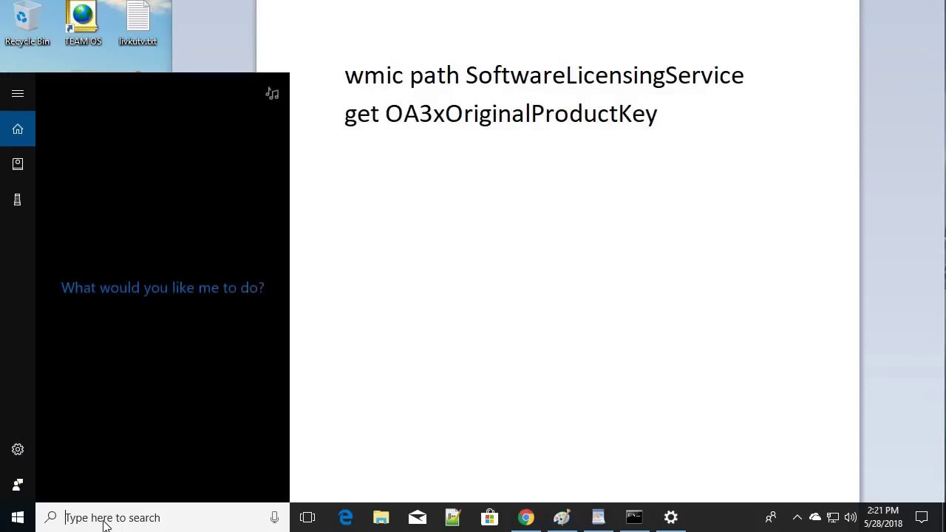
pyautogui.write('run')
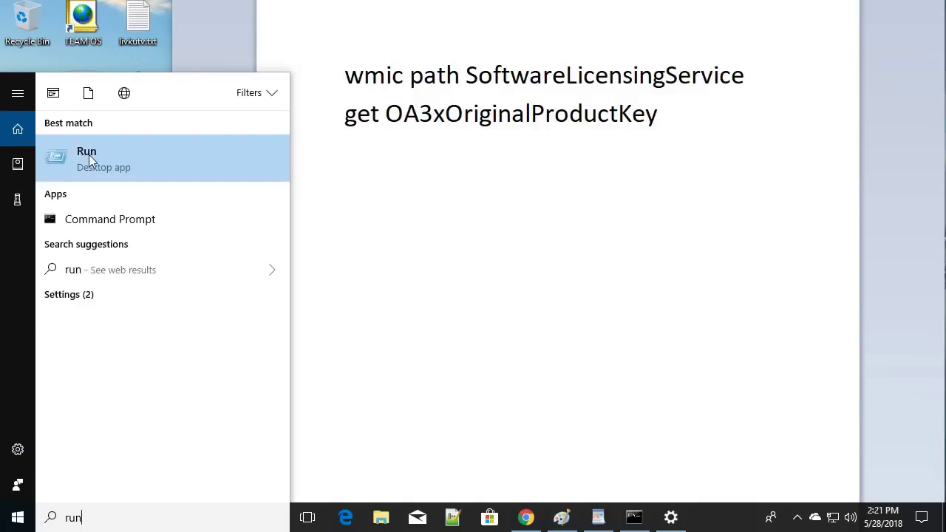
pyautogui.click(89, 160)
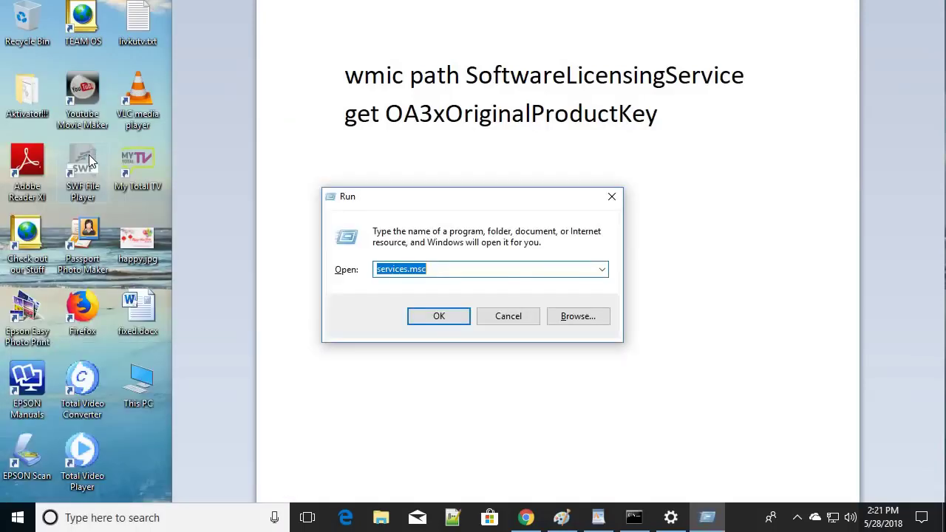
pyautogui.moveTo(462, 196); pyautogui.dragTo(512, 187)
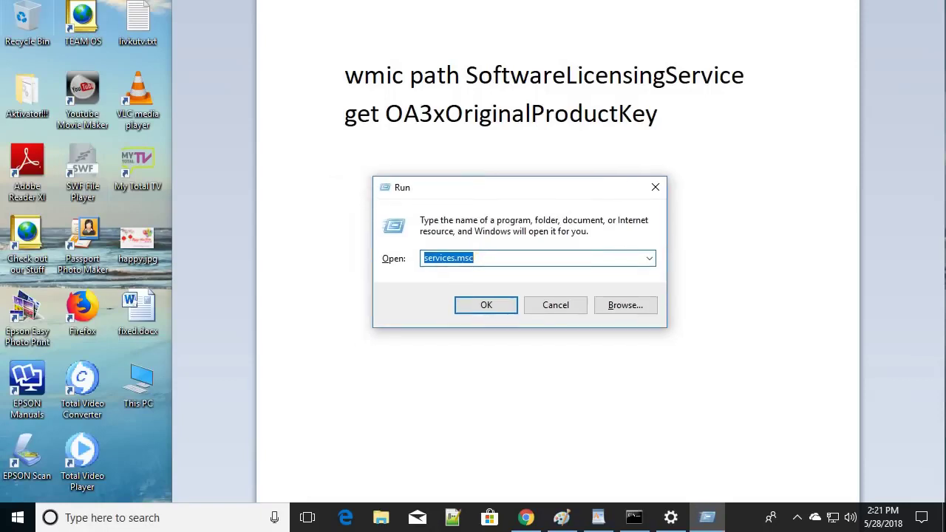
# - Replace the Run dialog's entry with the copied regedit command and launch Registry Editor
pyautogui.click(495, 259)
pyautogui.hotkey('ctrl', 'a')
pyautogui.rightClick(462, 261)
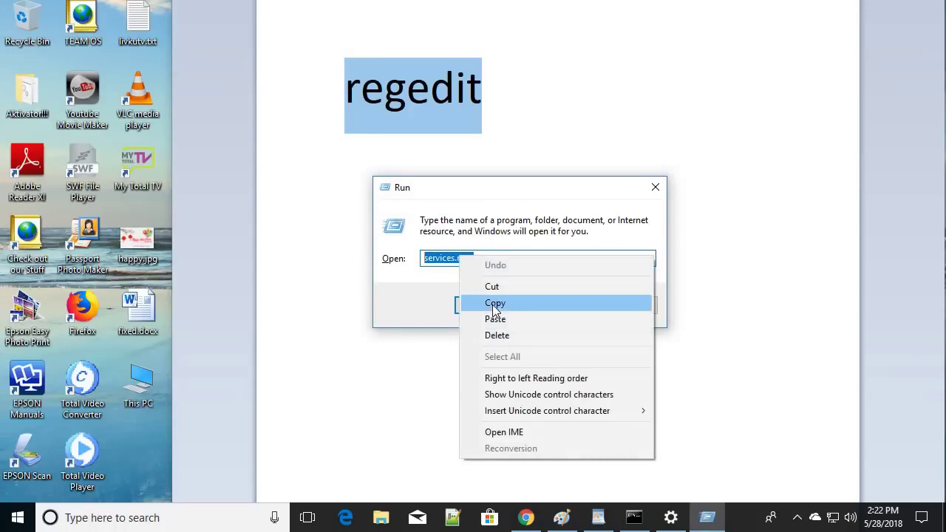
pyautogui.click(492, 319)
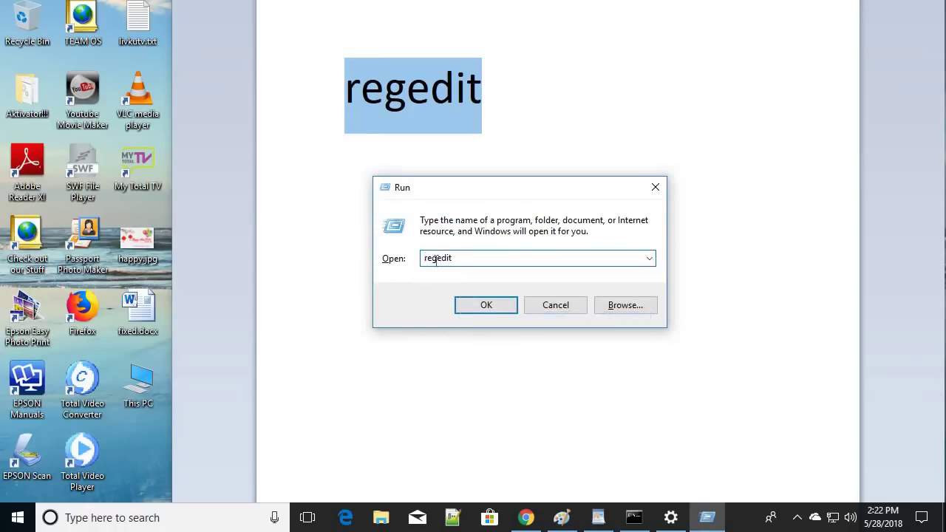
pyautogui.click(483, 307)
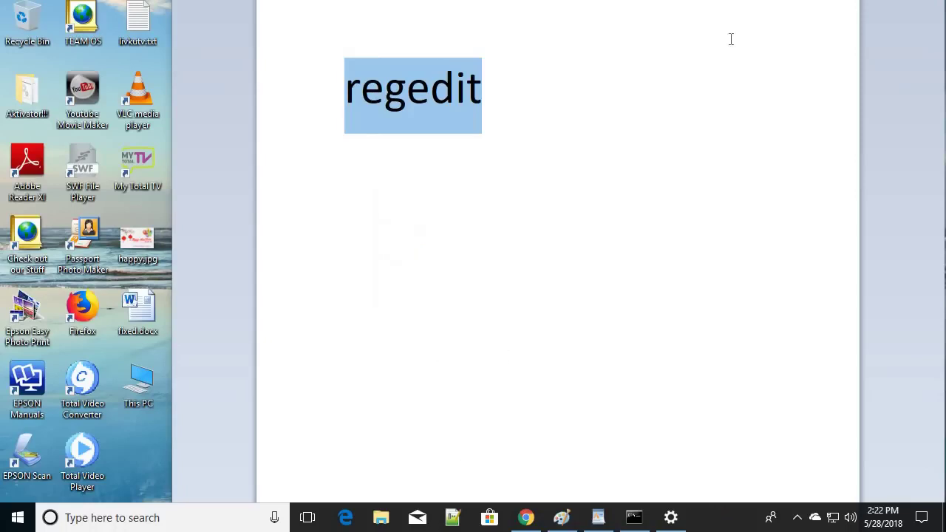
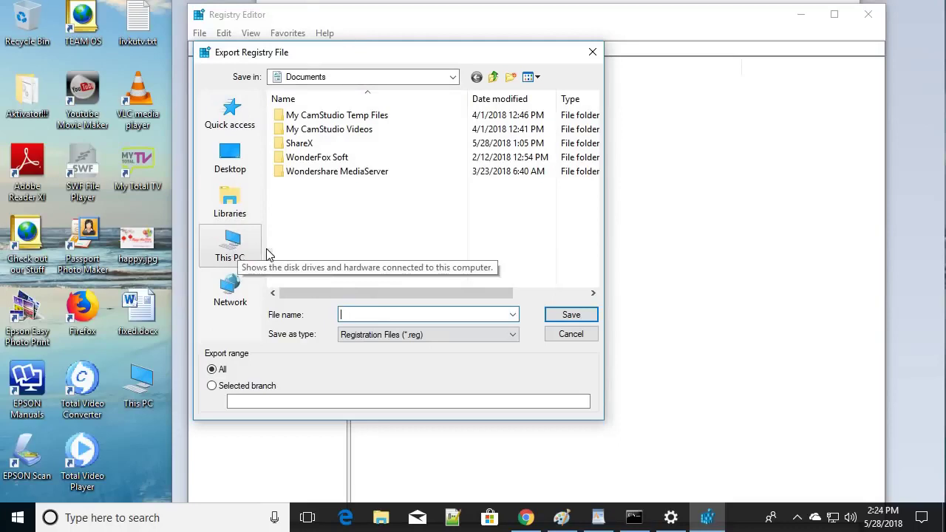
# - Export the entire registry to New Volume (E:) as a registration file named reg
pyautogui.click(229, 252)
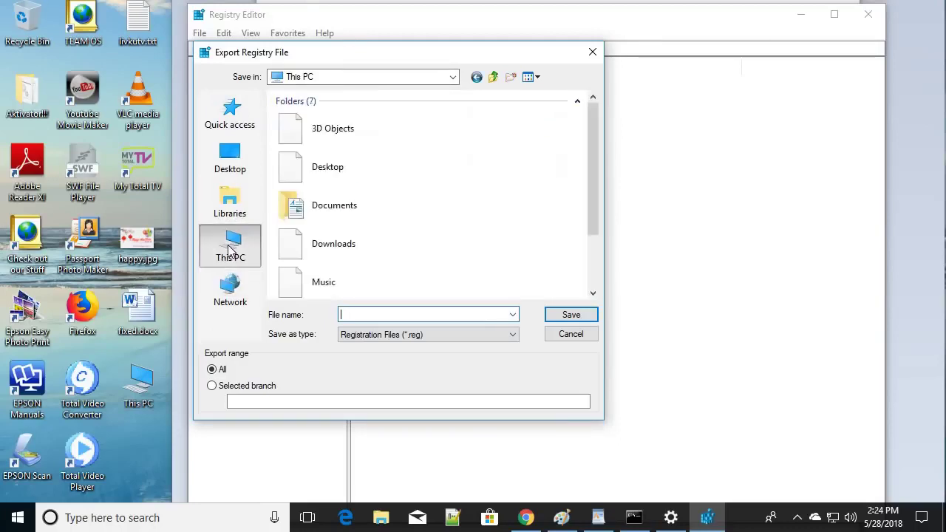
pyautogui.scroll(-5, 440, 242)
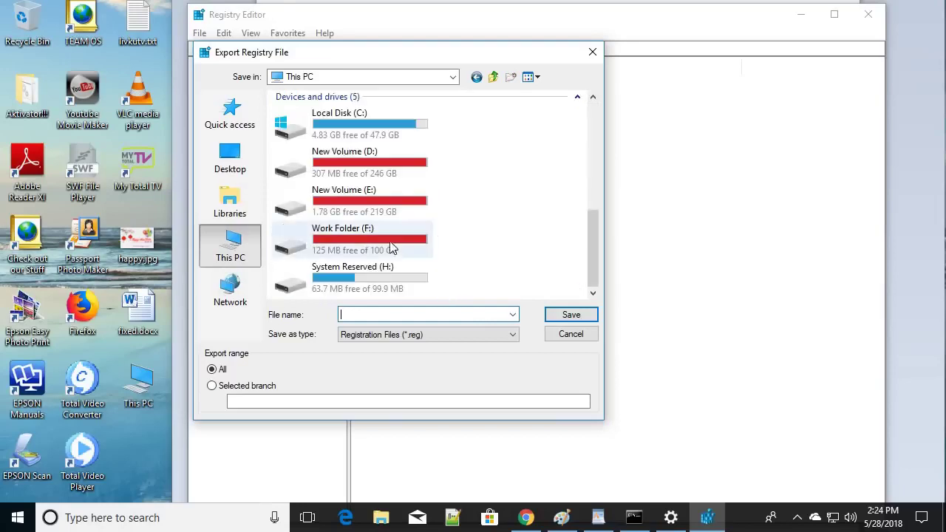
pyautogui.click(370, 207)
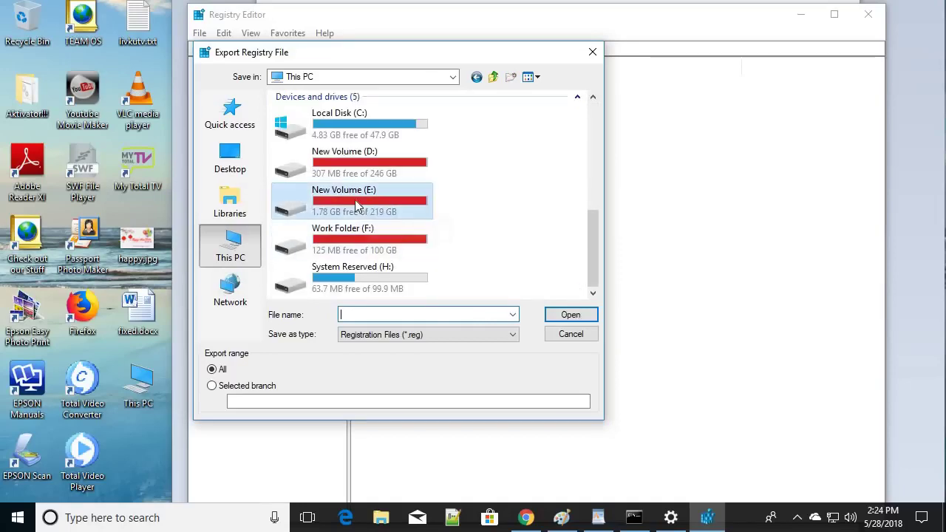
pyautogui.doubleClick(318, 203)
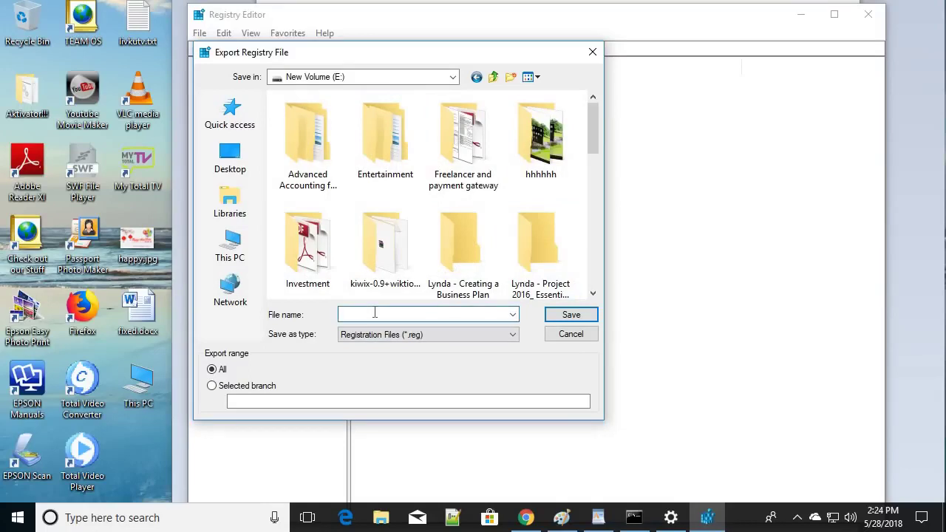
pyautogui.write('reg')
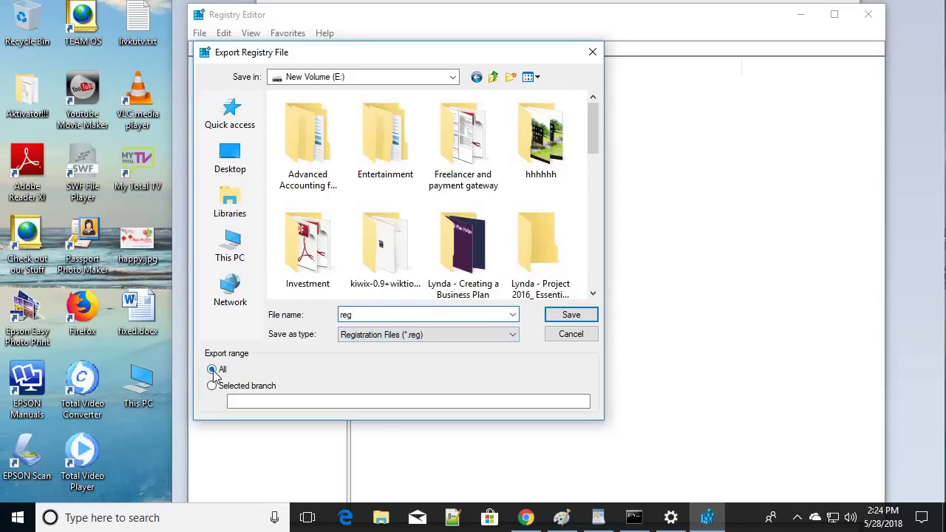
pyautogui.click(573, 315)
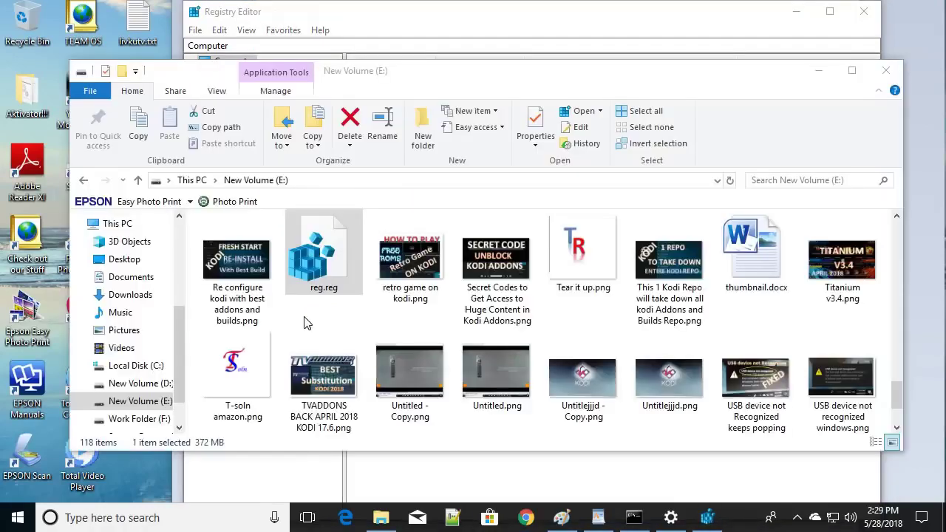
# - Open the exported reg.reg backup file from New Volume (E:)
pyautogui.click(323, 267)
pyautogui.doubleClick(323, 264)
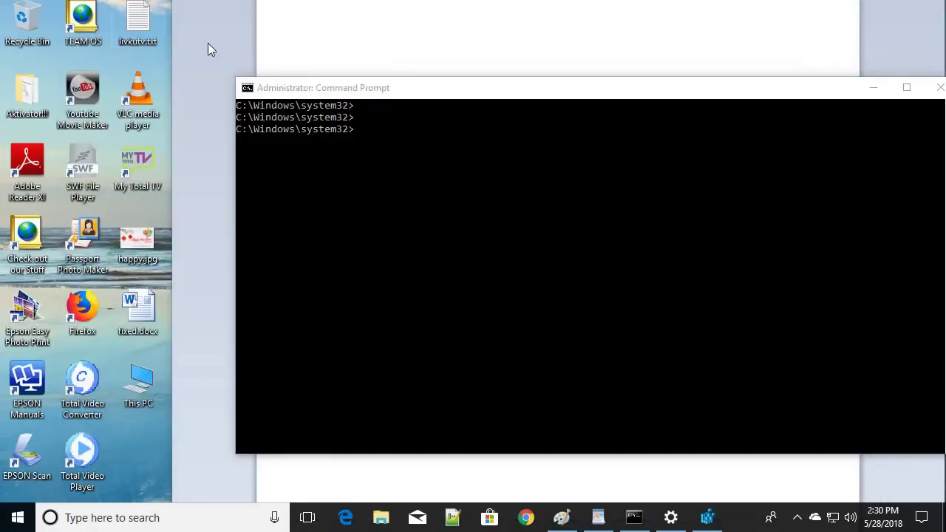
# - Place the Command Prompt window just below the reg add NoGenTicket command in the document
pyautogui.moveTo(559, 97); pyautogui.dragTo(509, 239)
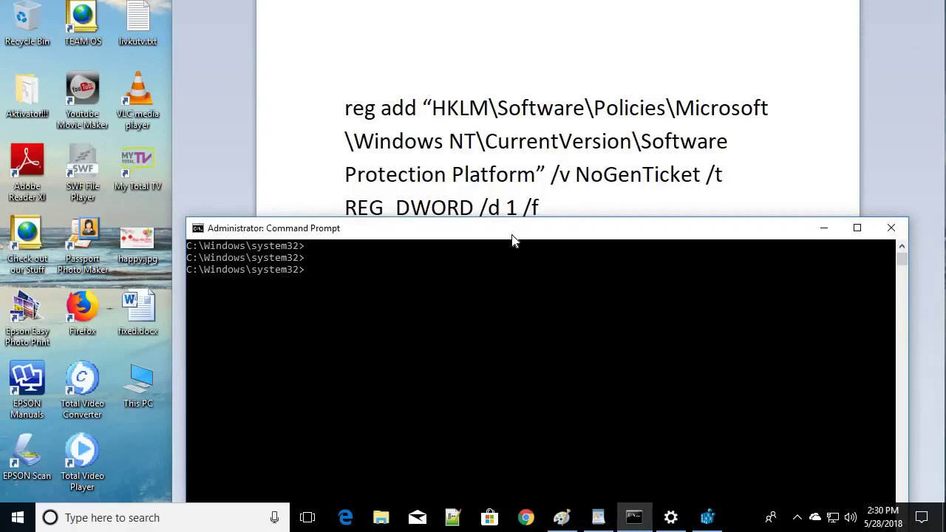
pyautogui.moveTo(508, 234); pyautogui.dragTo(480, 248)
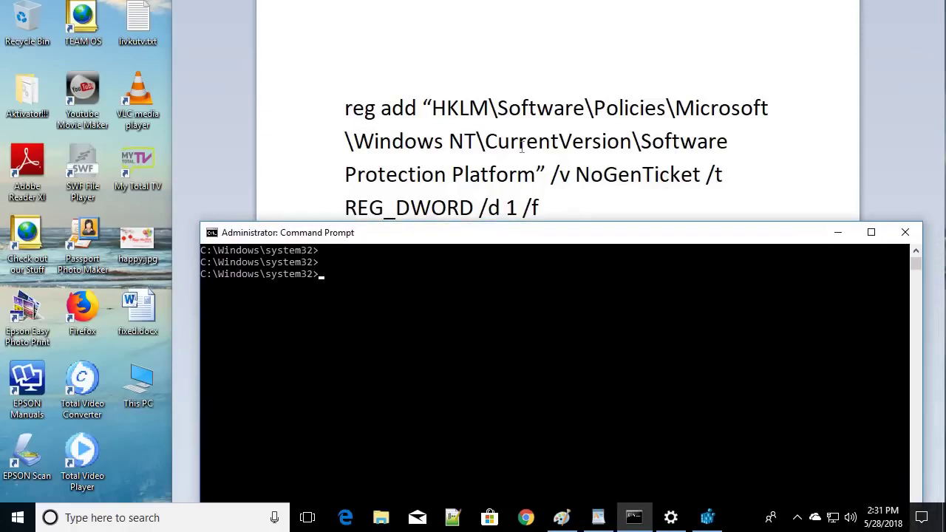
pyautogui.moveTo(463, 238); pyautogui.dragTo(459, 243)
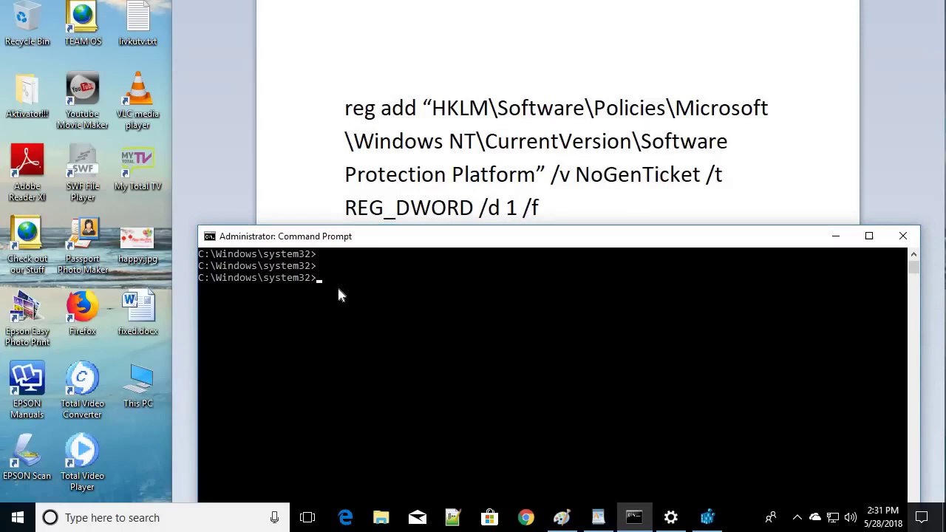
pyautogui.moveTo(399, 245); pyautogui.dragTo(444, 246)
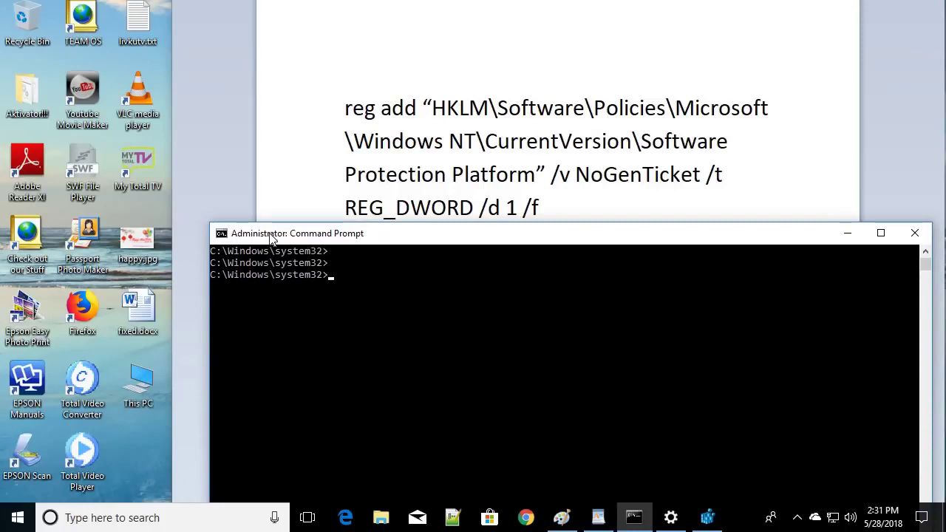
pyautogui.moveTo(393, 239); pyautogui.dragTo(389, 239)
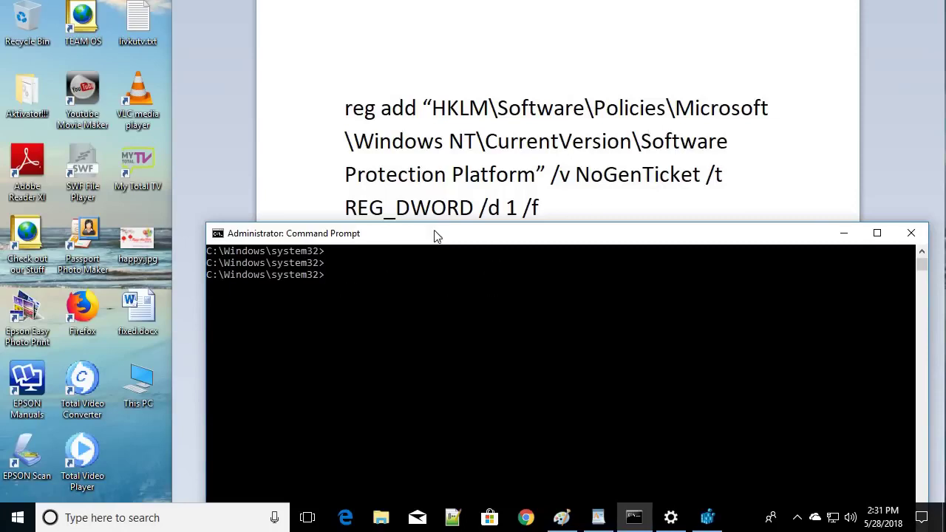
pyautogui.moveTo(505, 240)
pyautogui.mouseDown()
pyautogui.moveTo(490, 362)
pyautogui.moveTo(508, 242)
pyautogui.mouseUp()
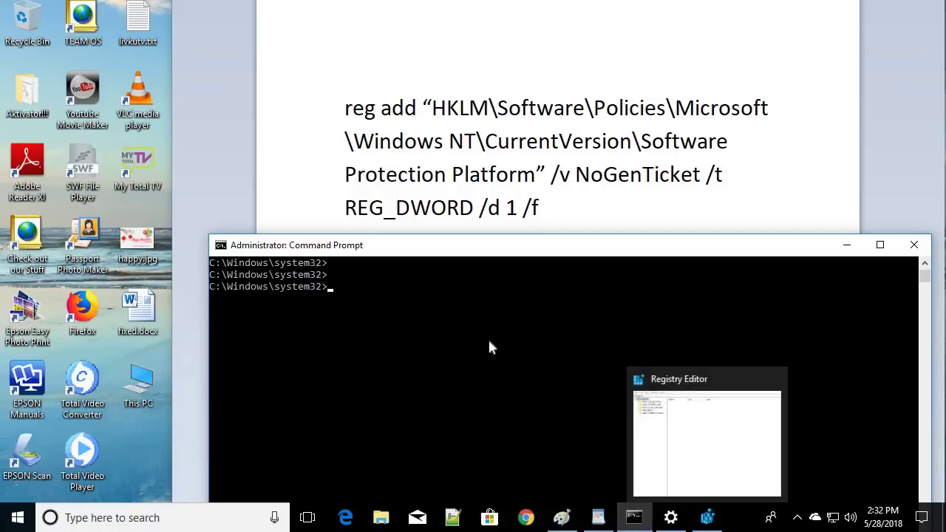
pyautogui.moveTo(467, 247); pyautogui.dragTo(471, 250)
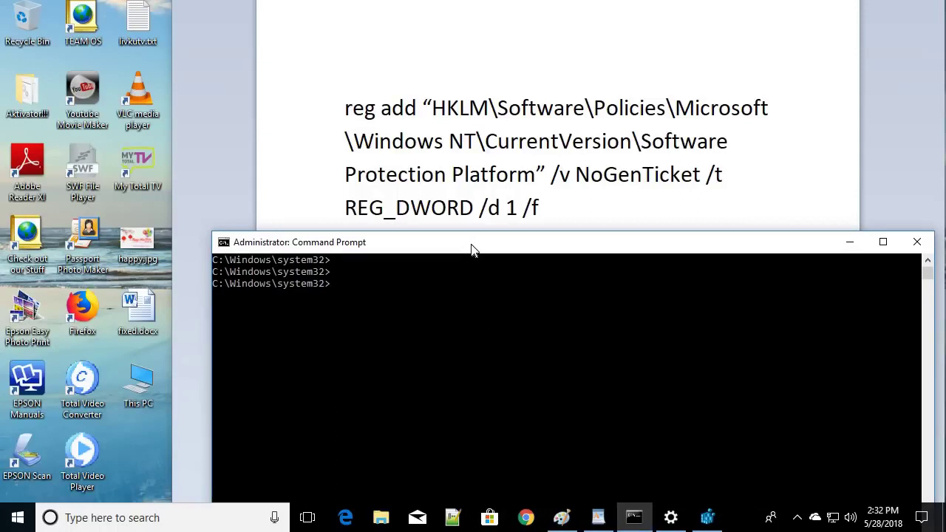